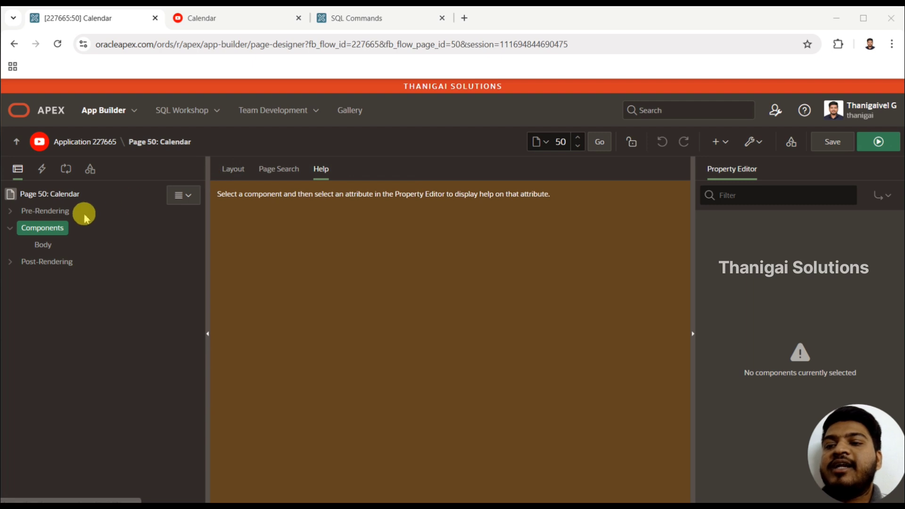
Create a new region under the page's Body and name it Calendar.
right_click(42, 248)
right_click(37, 249)
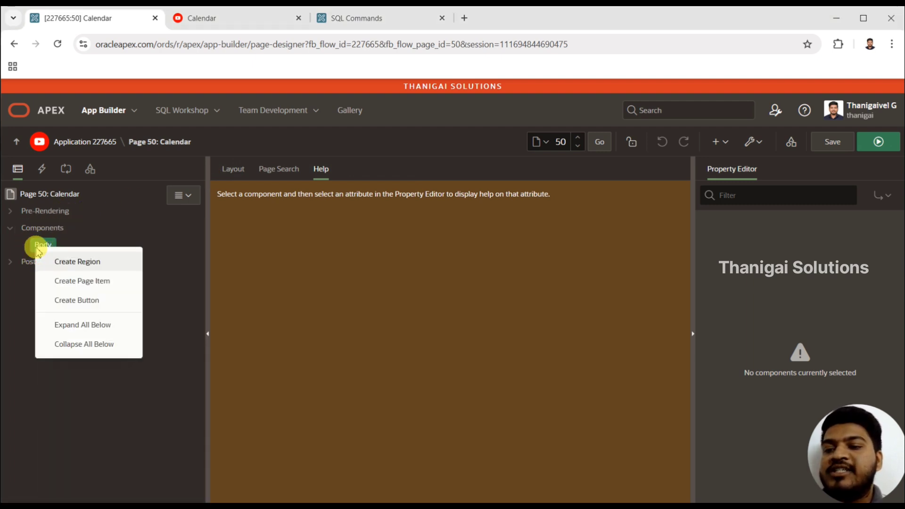
click(77, 259)
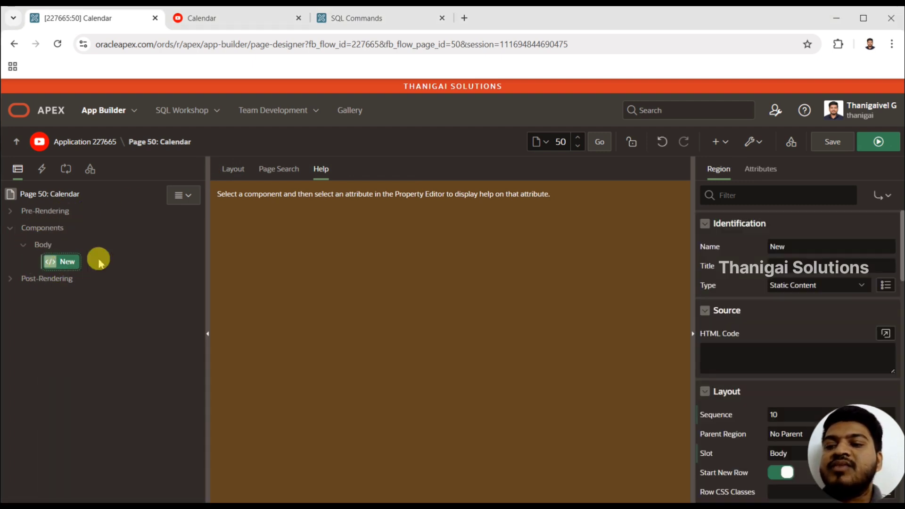
double_click(808, 251)
text(Calendar)
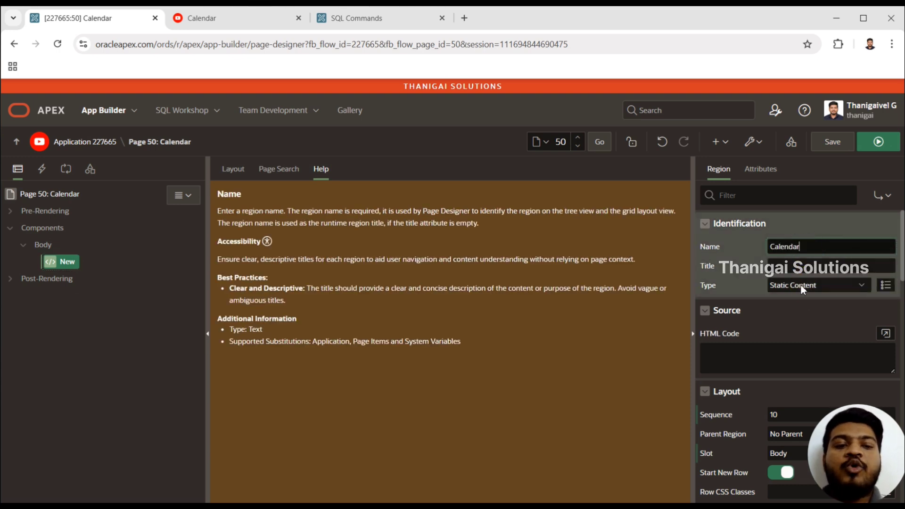
Change the type of the new Calendar region to Calendar.
click(801, 286)
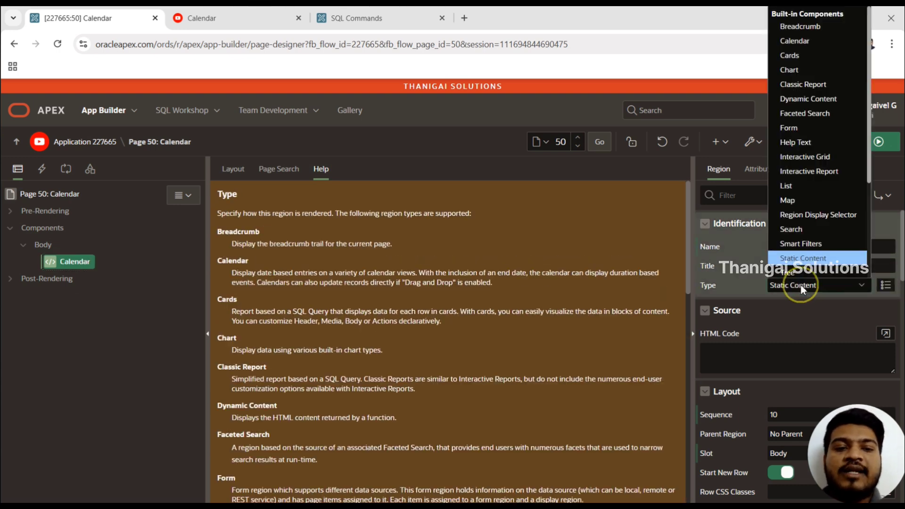
key(c)
key(c)
key(c)
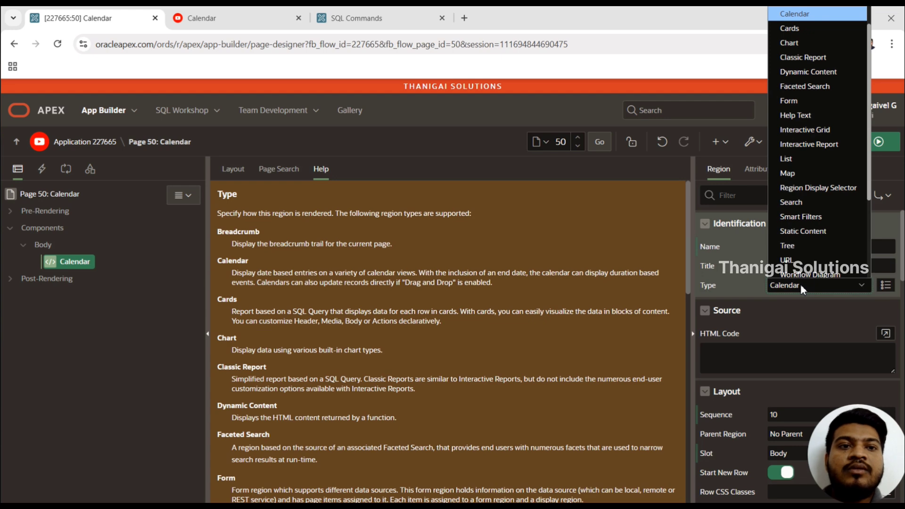
key(Return)
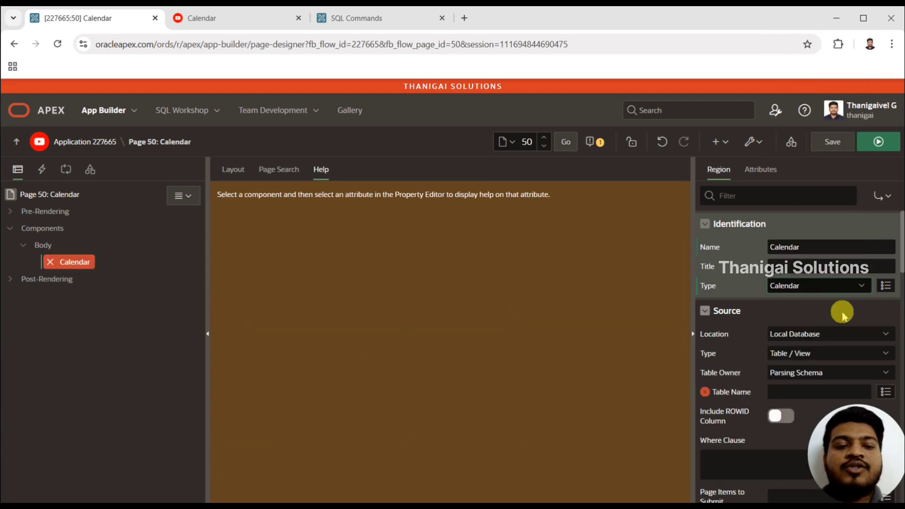
Search the table list for "holi" and set the Calendar region's source table to HOLIDAYS.
mouse_move(898, 242)
mouse_down()
mouse_move(900, 266)
mouse_move(895, 257)
mouse_up()
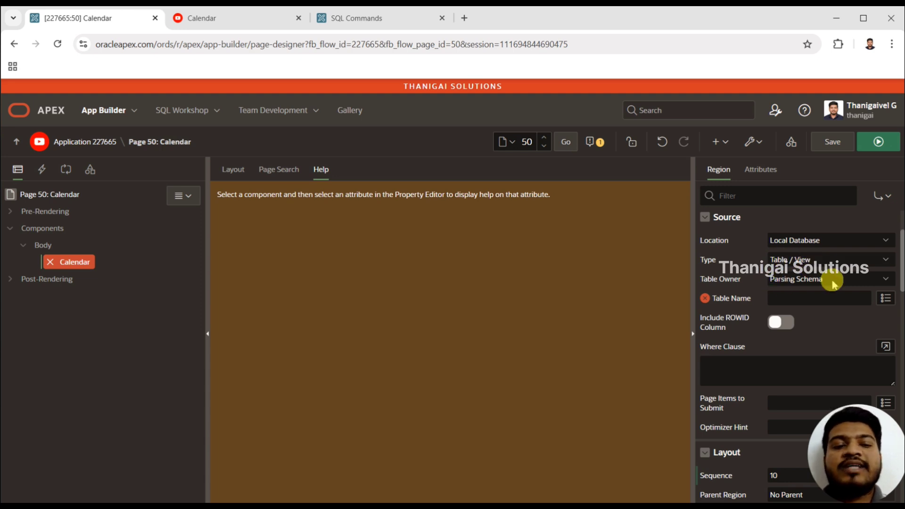
click(885, 301)
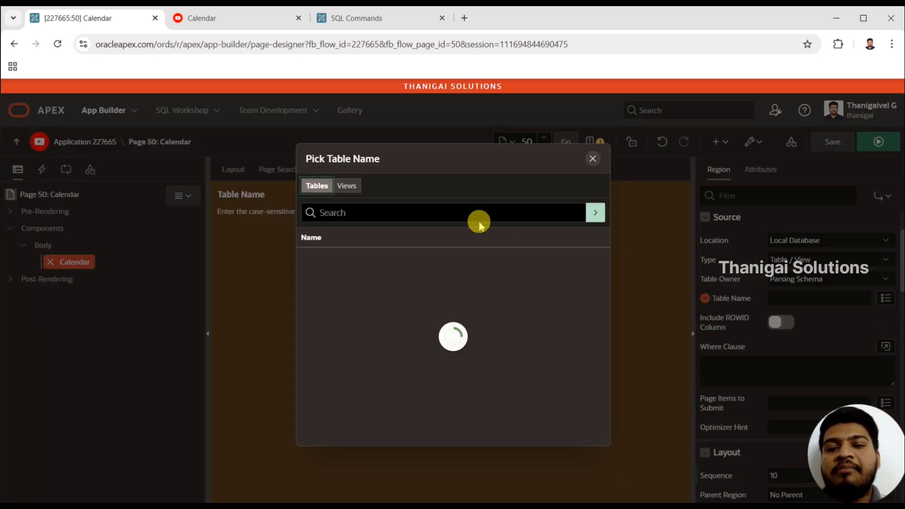
text(holi)
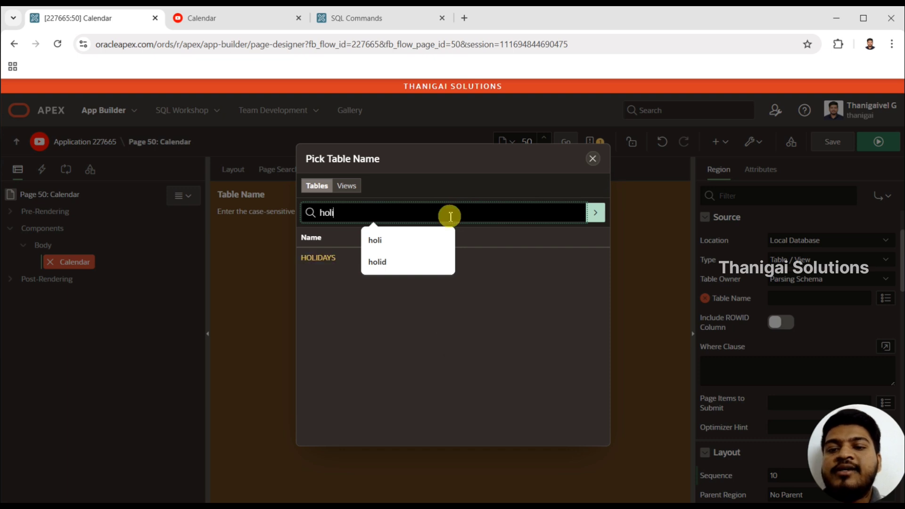
click(322, 262)
click(380, 263)
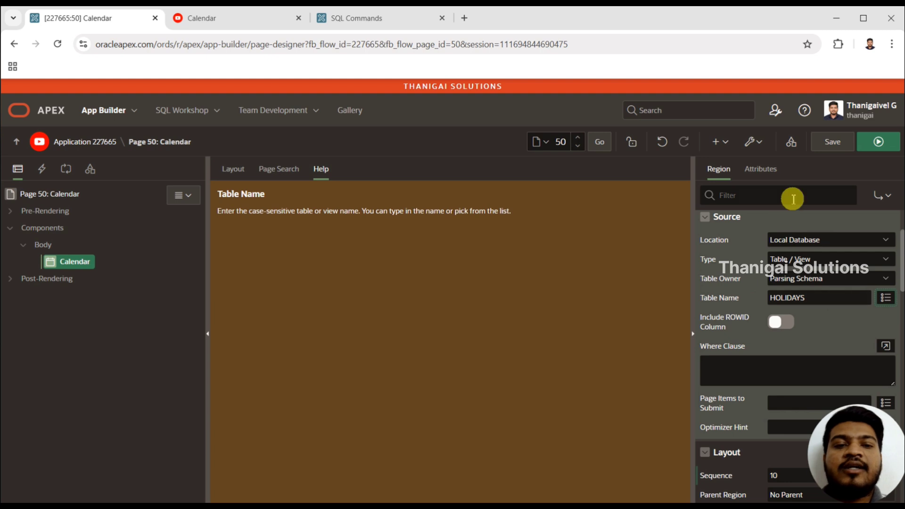
Map the calendar attributes: display column HOLIDAY_NAME, start date column HOLIDAY_DATE and primary key column ID.
click(770, 177)
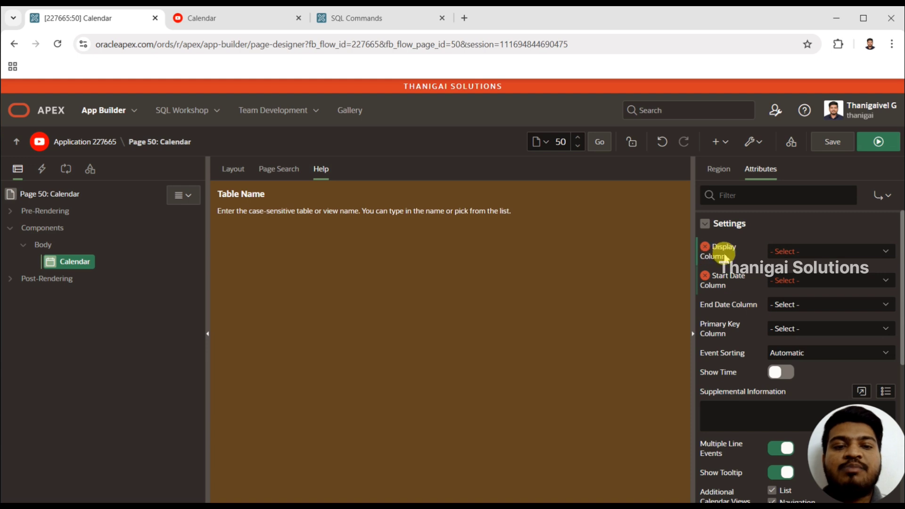
click(795, 254)
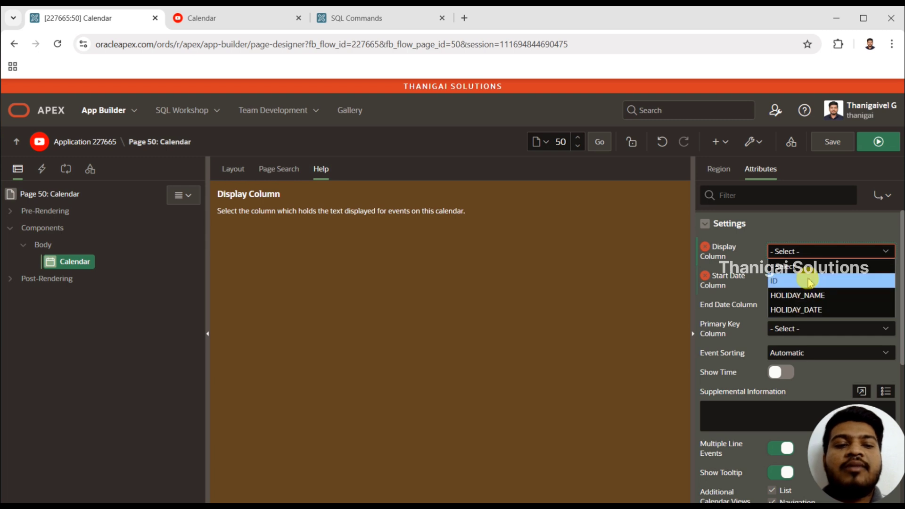
click(793, 296)
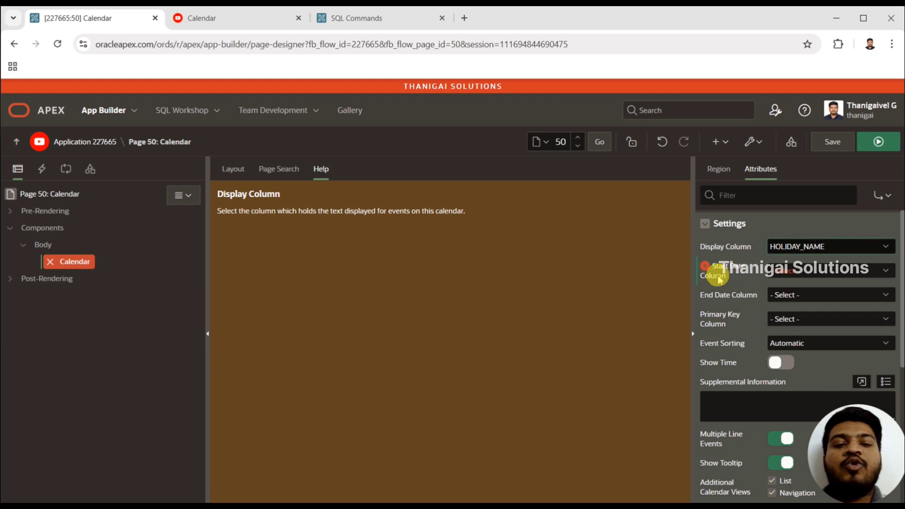
click(781, 270)
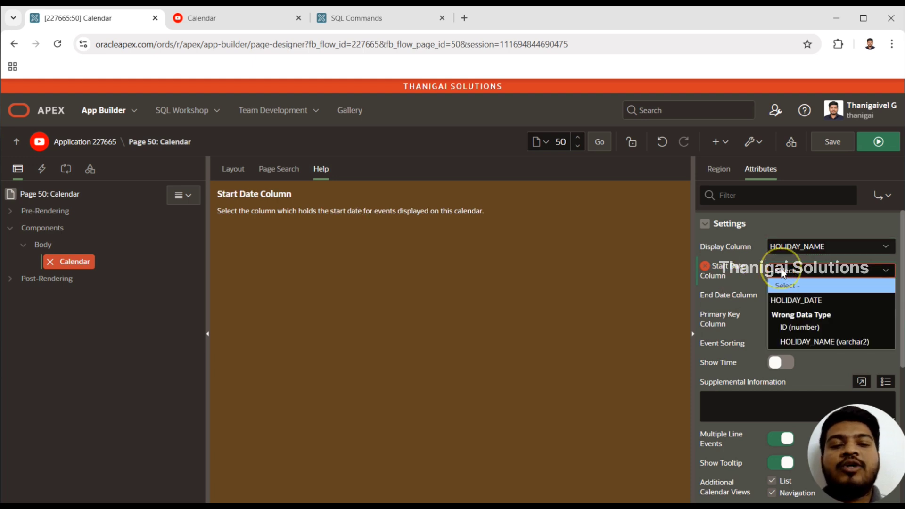
click(783, 302)
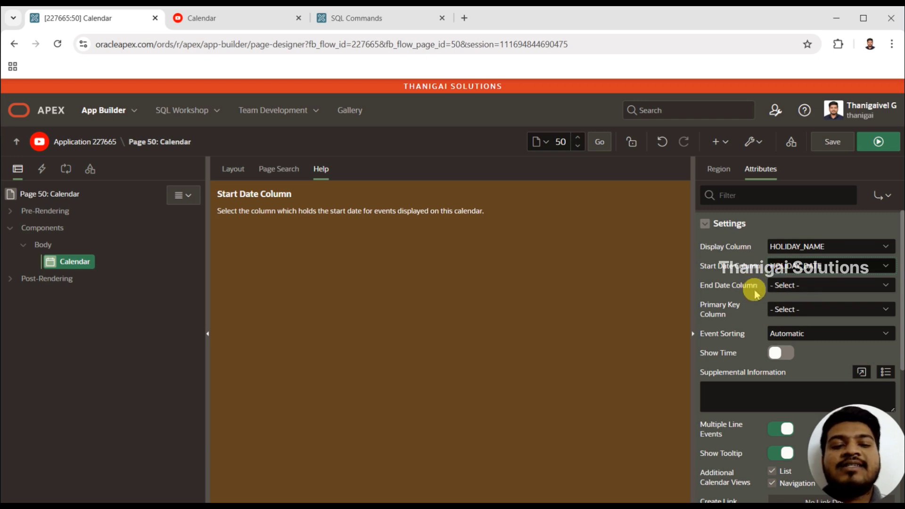
click(786, 309)
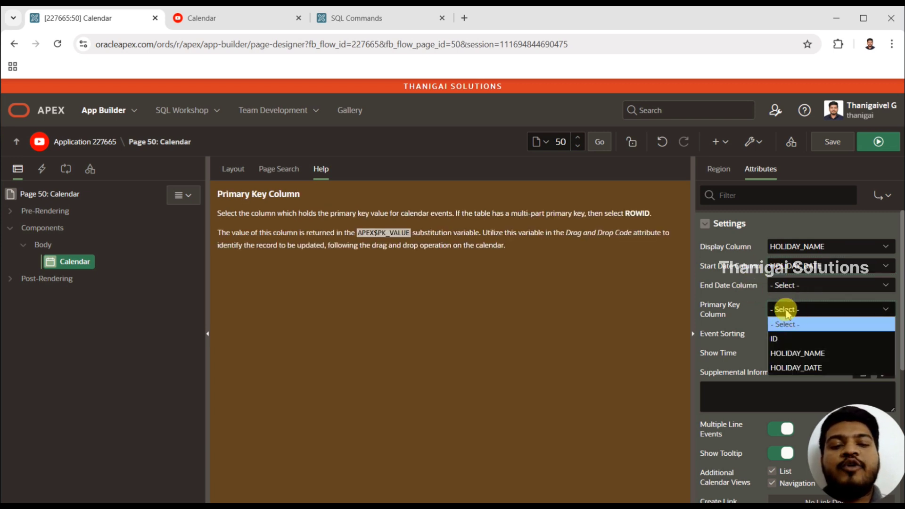
click(780, 339)
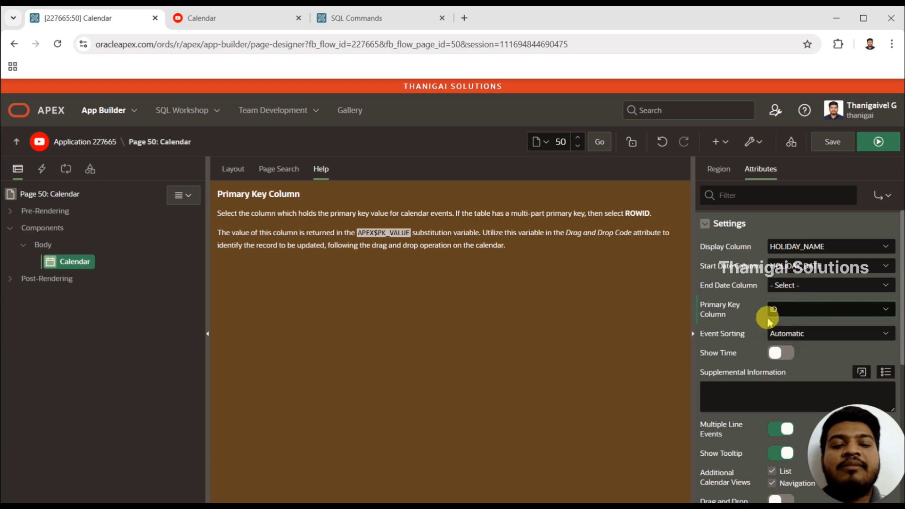
Save and run page 50 to view the calendar in the application.
click(881, 147)
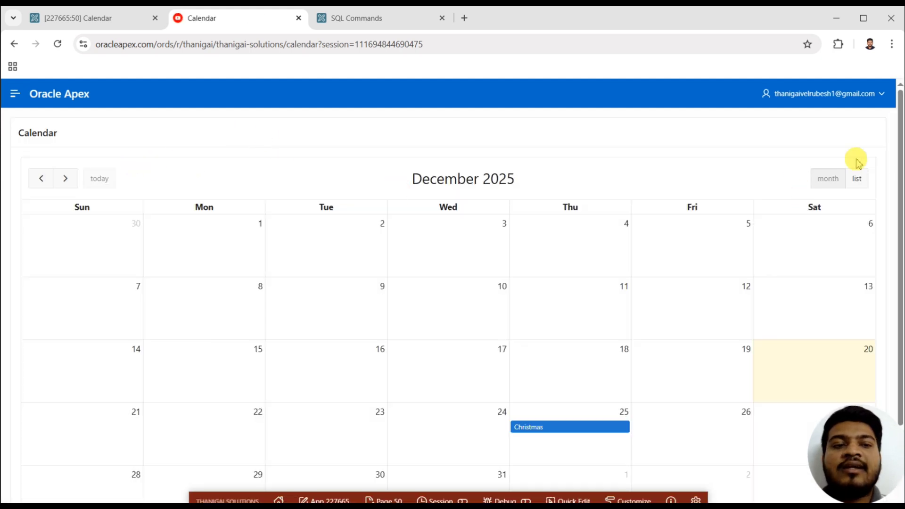
mouse_move(900, 127)
mouse_down()
mouse_move(900, 182)
mouse_move(891, 126)
mouse_up()
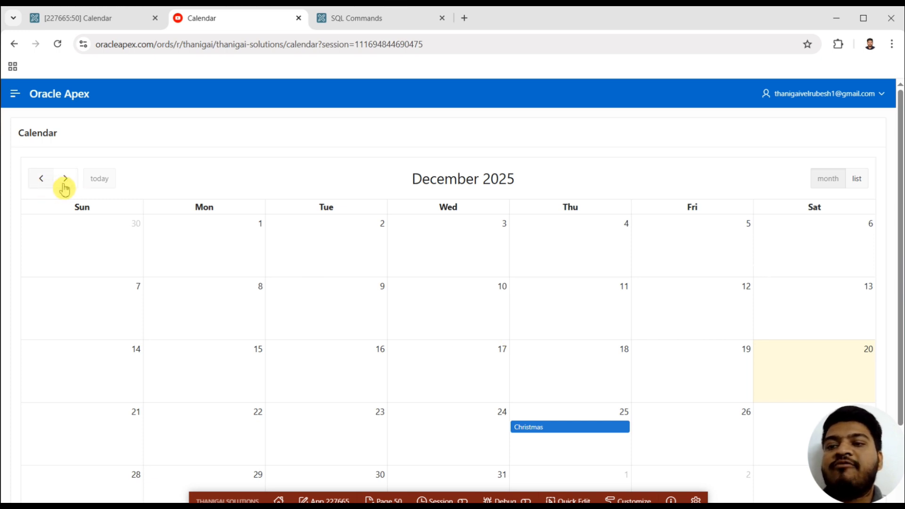
Browse the running calendar back to July 2025 and forward to August 2025 to check the holiday entries.
click(42, 182)
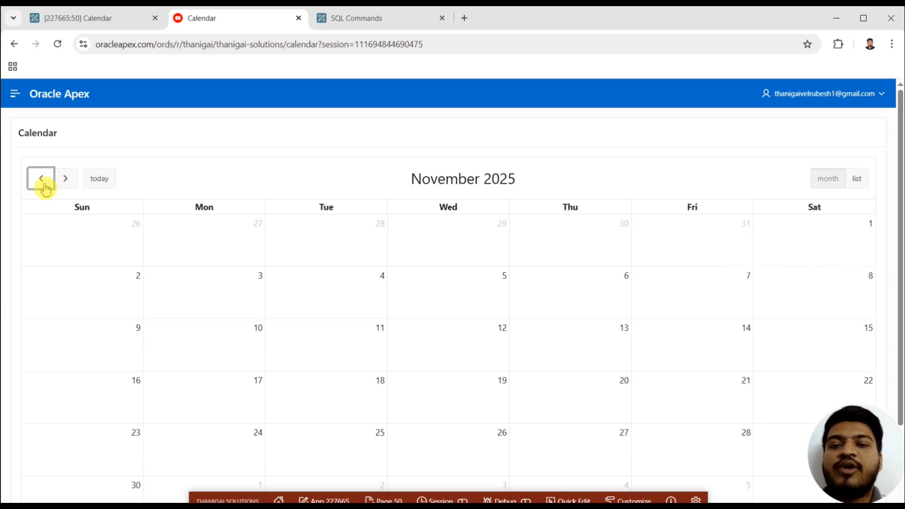
click(45, 187)
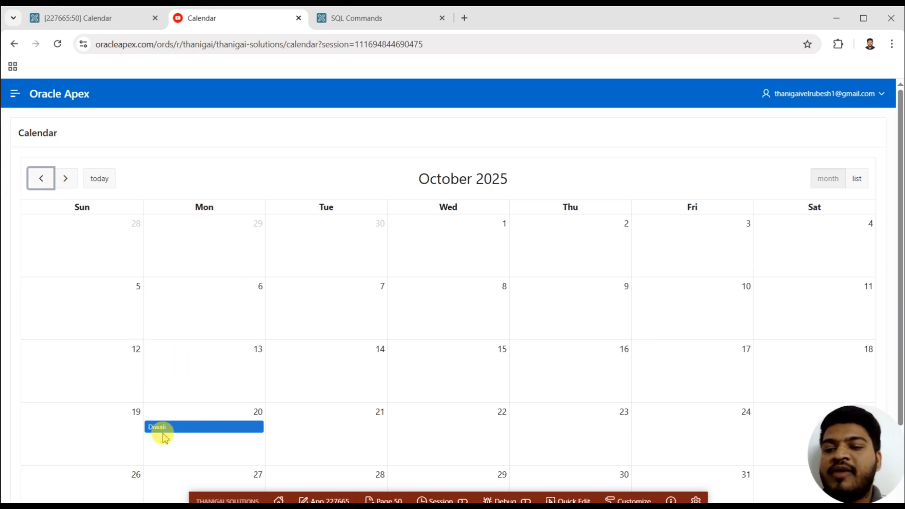
click(47, 183)
click(48, 182)
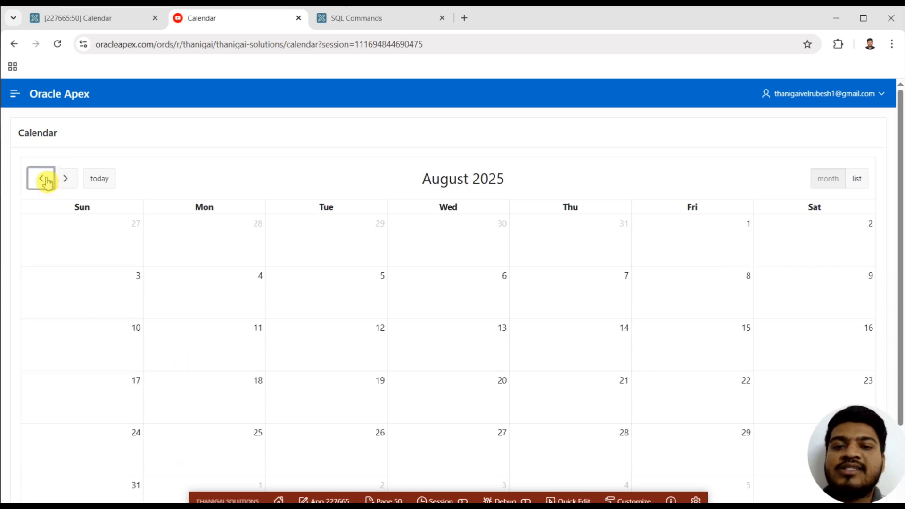
click(47, 183)
click(60, 180)
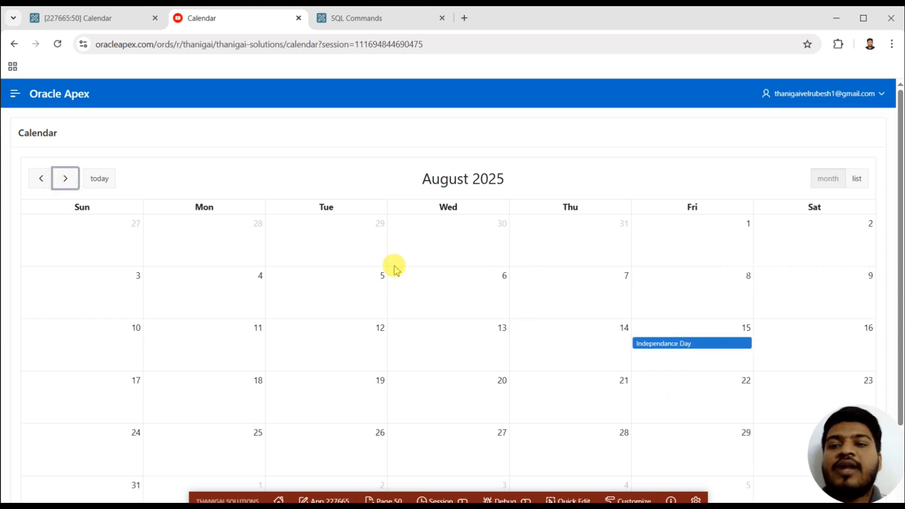
click(41, 183)
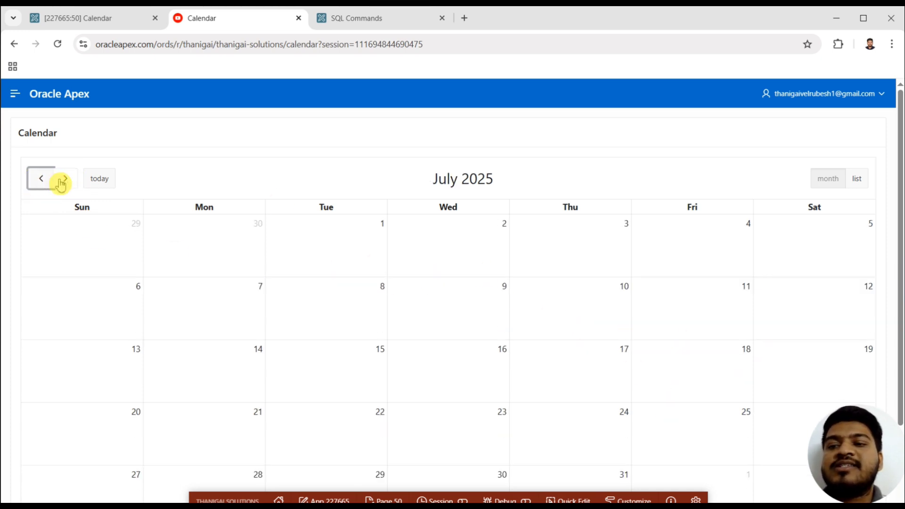
click(63, 181)
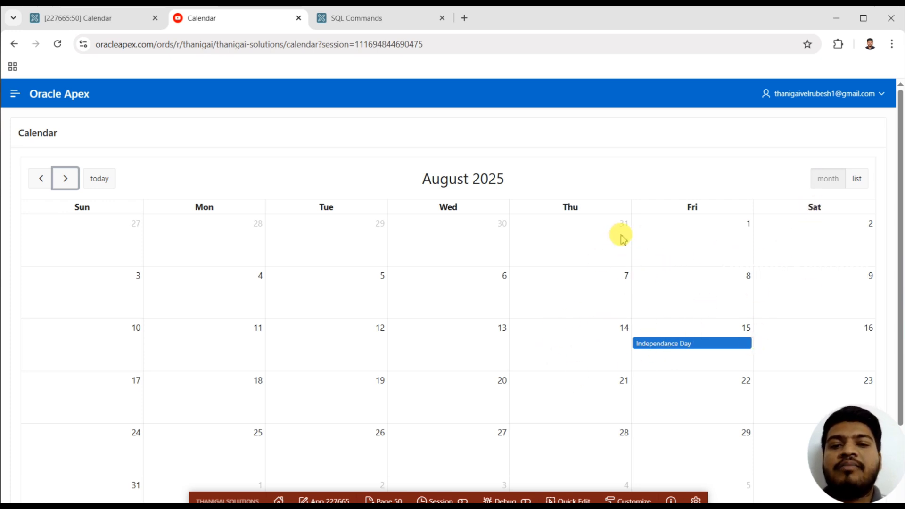
View August 2025 as a list, restore the month view and return the calendar to the current month.
click(858, 180)
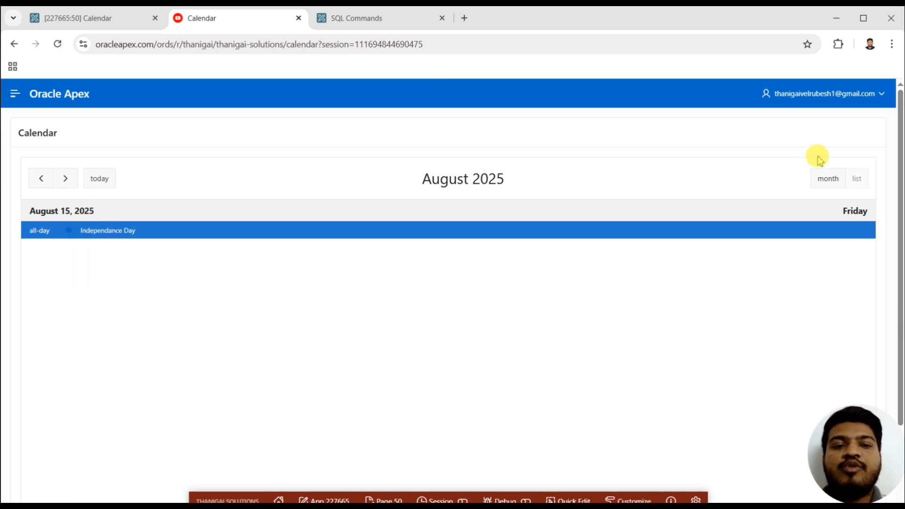
click(827, 181)
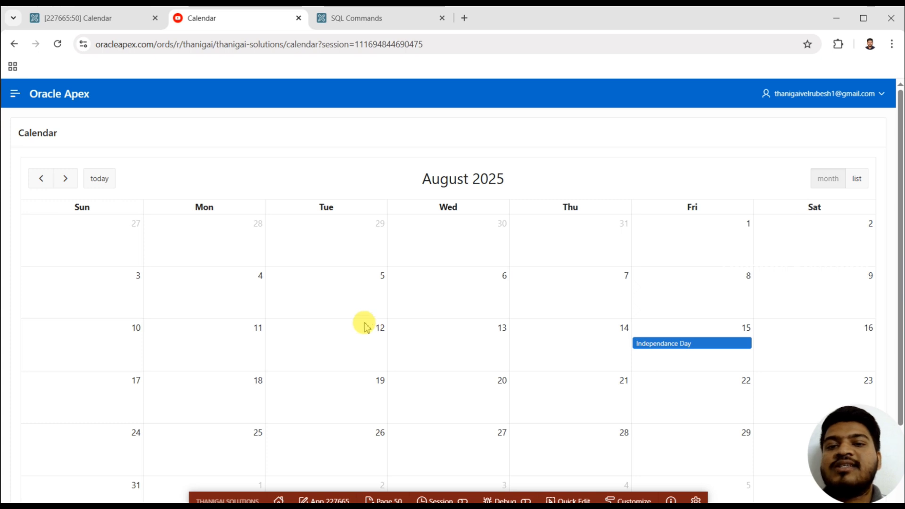
click(101, 181)
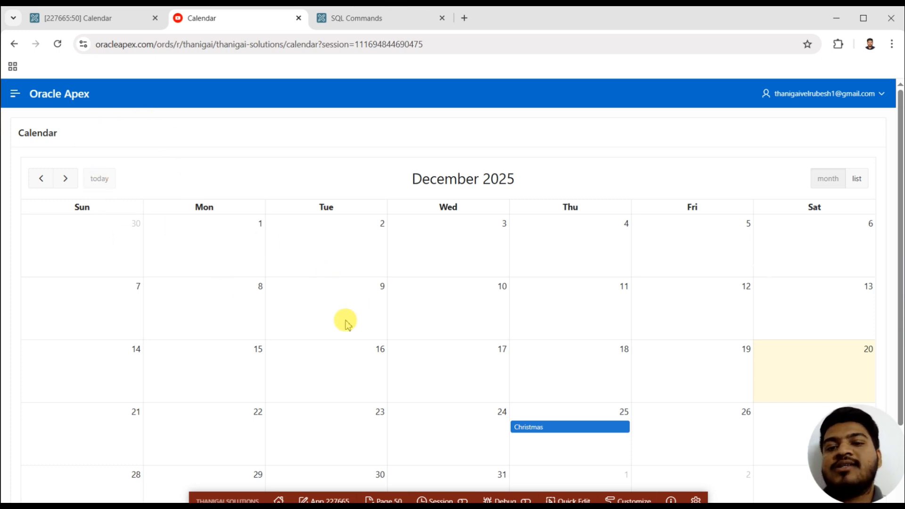
Return to Page Designer and review the calendar region's source settings and its attribute settings.
click(133, 18)
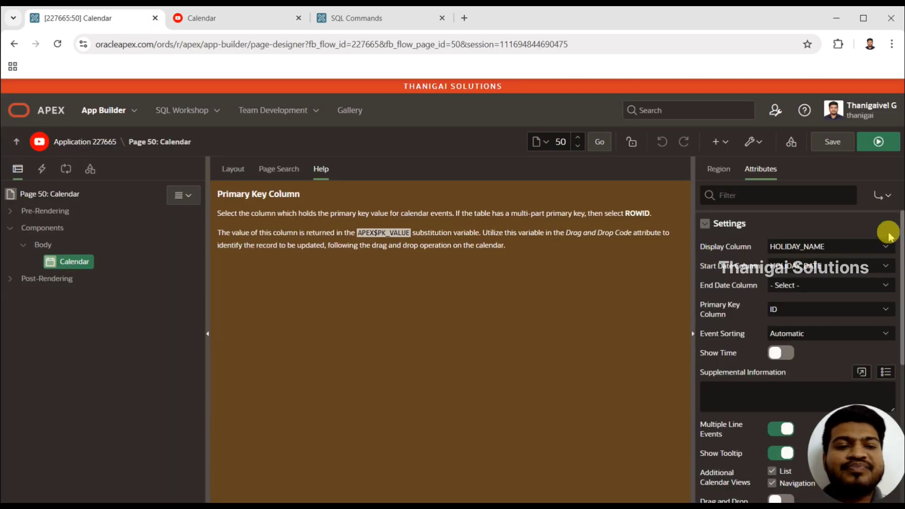
click(718, 169)
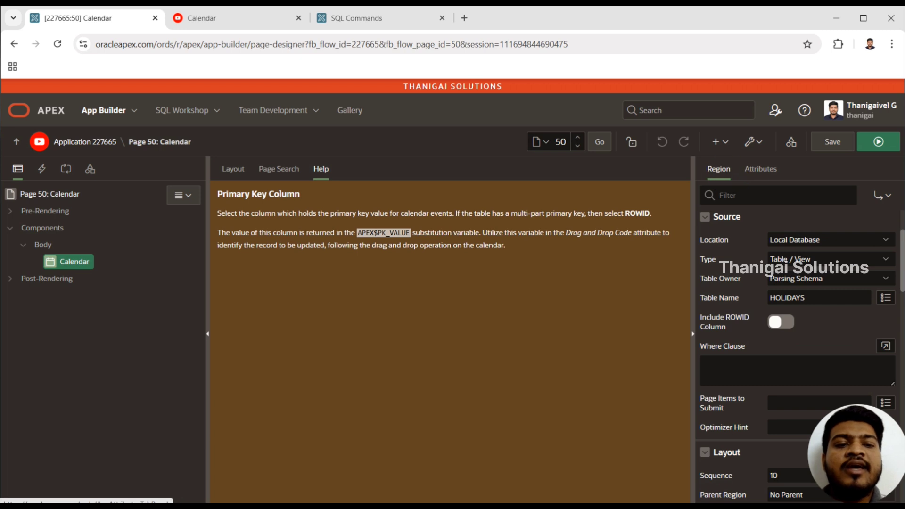
drag(901, 242, 883, 196)
click(758, 176)
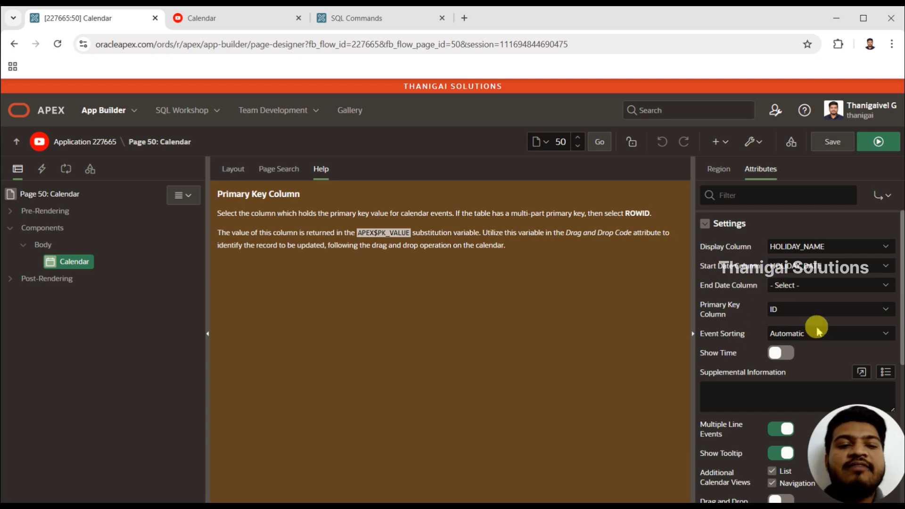
mouse_move(898, 248)
mouse_down()
mouse_move(900, 275)
mouse_move(889, 253)
mouse_up()
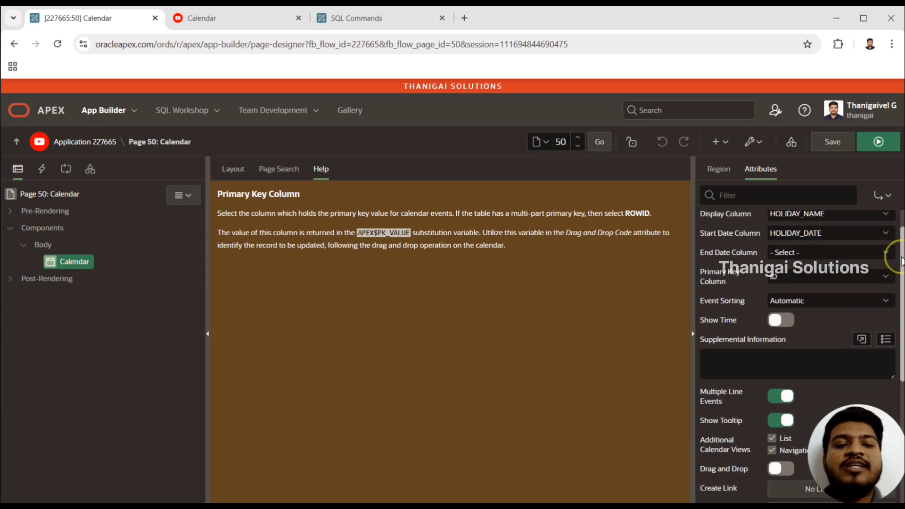
Examine the options offered for the calendar's End Date Column and Event Sorting attributes, and bring back the page layout.
click(783, 255)
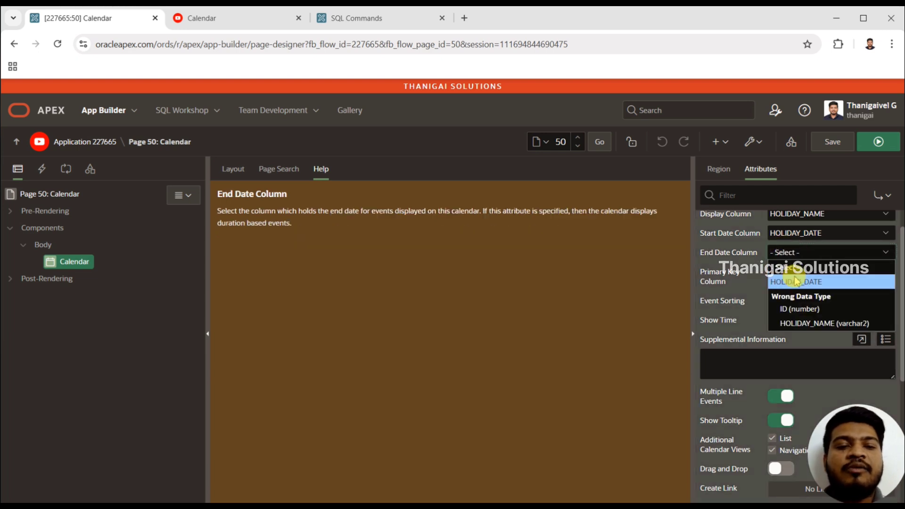
click(786, 266)
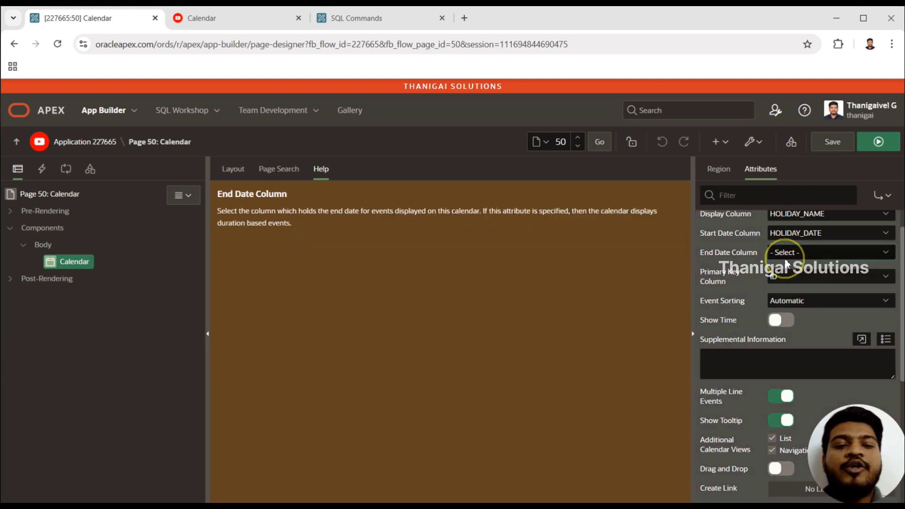
click(790, 301)
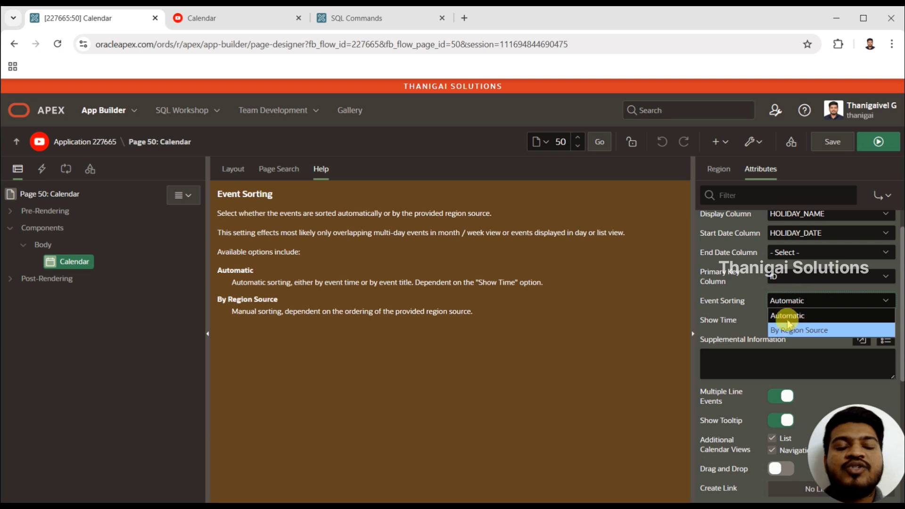
click(790, 303)
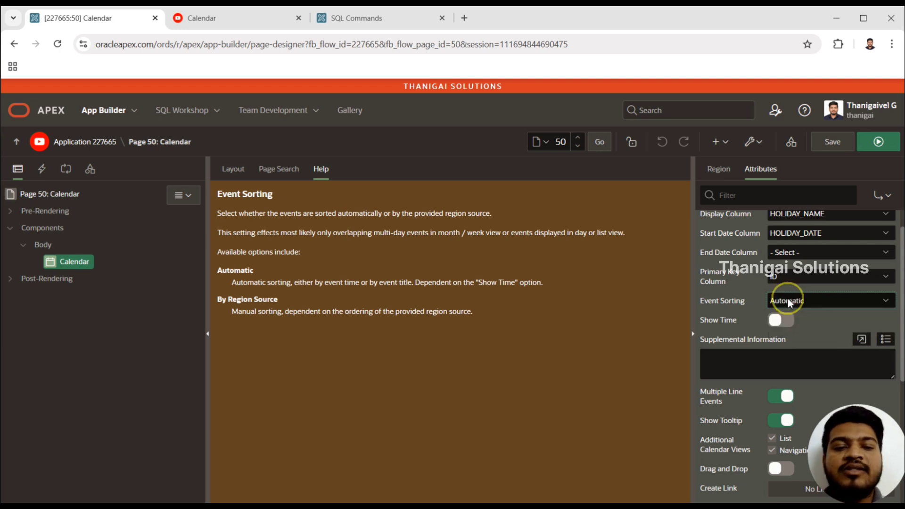
click(241, 172)
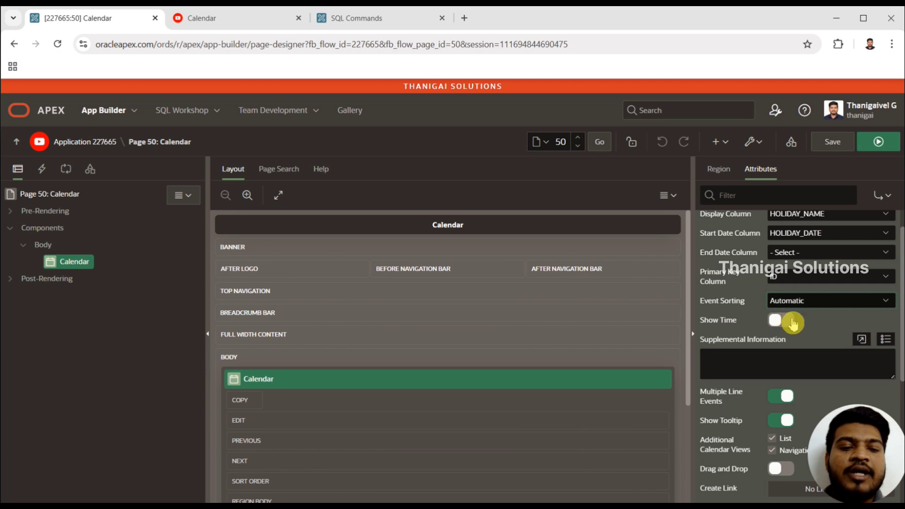
Turn on Show Time to examine its Time Format and First Hour settings, and turn it off again.
scroll(900, 269, down, 2)
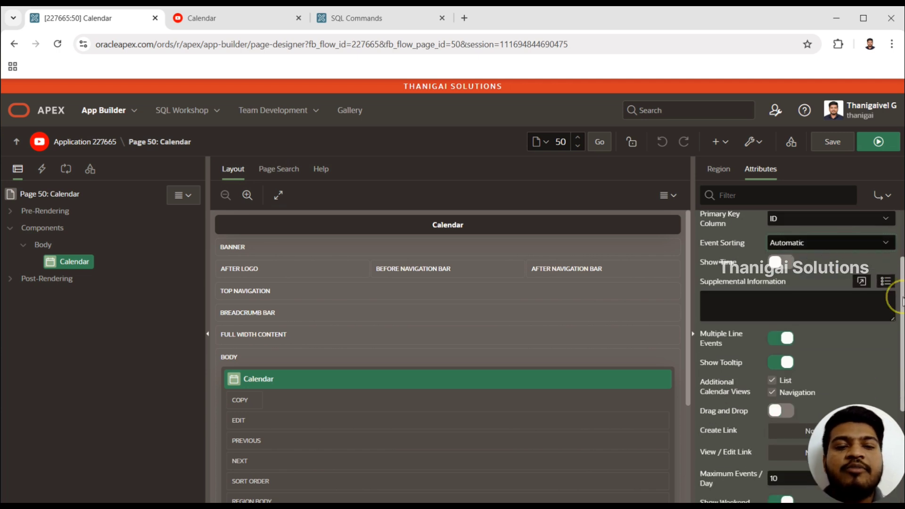
click(781, 262)
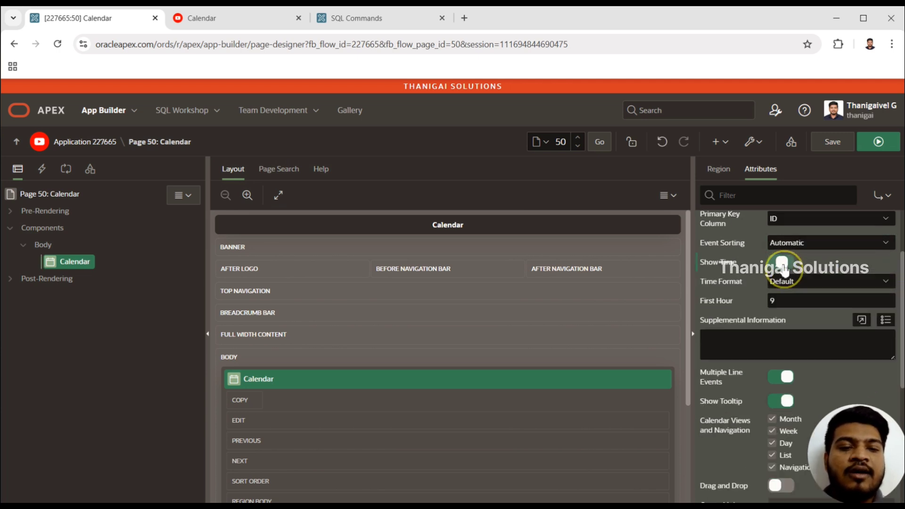
click(796, 302)
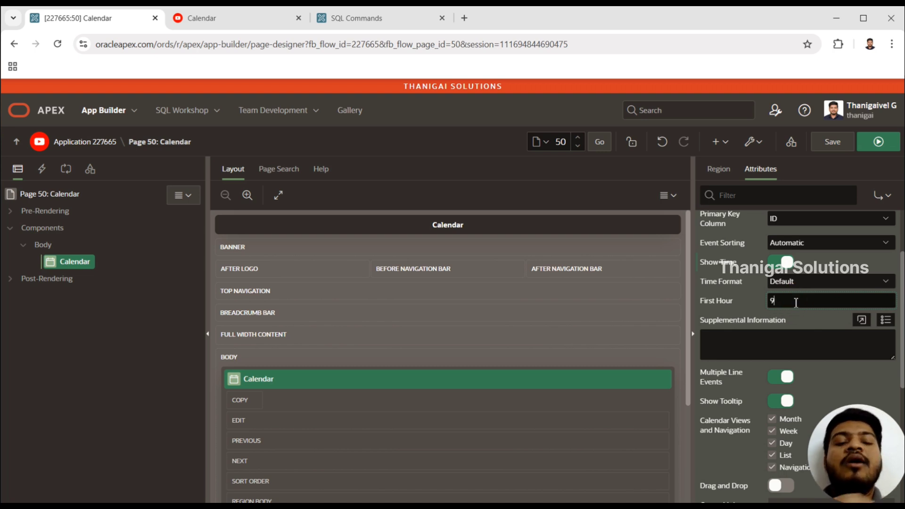
click(782, 301)
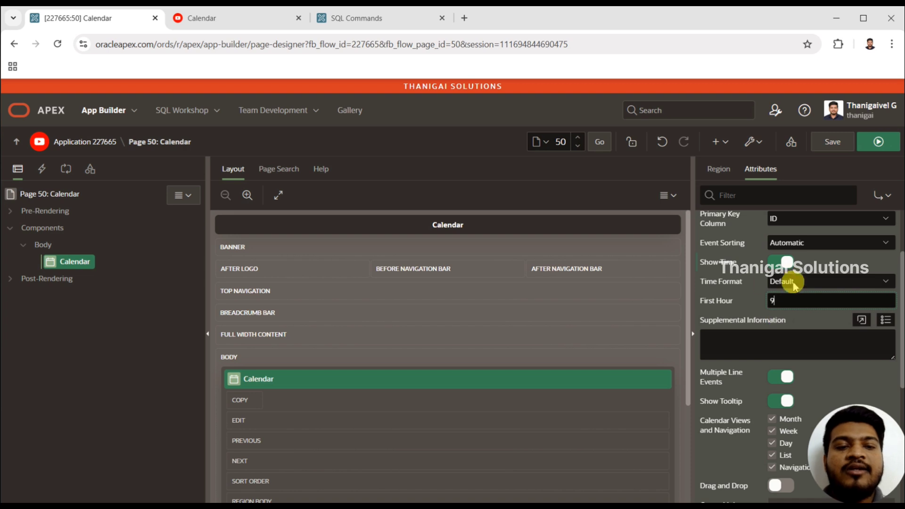
click(787, 266)
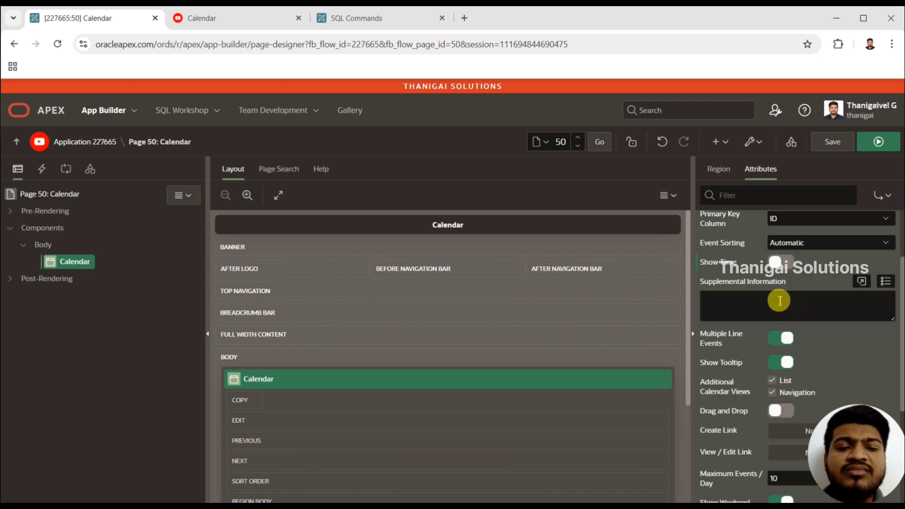
Look at the empty Supplemental Information attribute, run page 50 and check the Christmas event in the calendar.
click(749, 299)
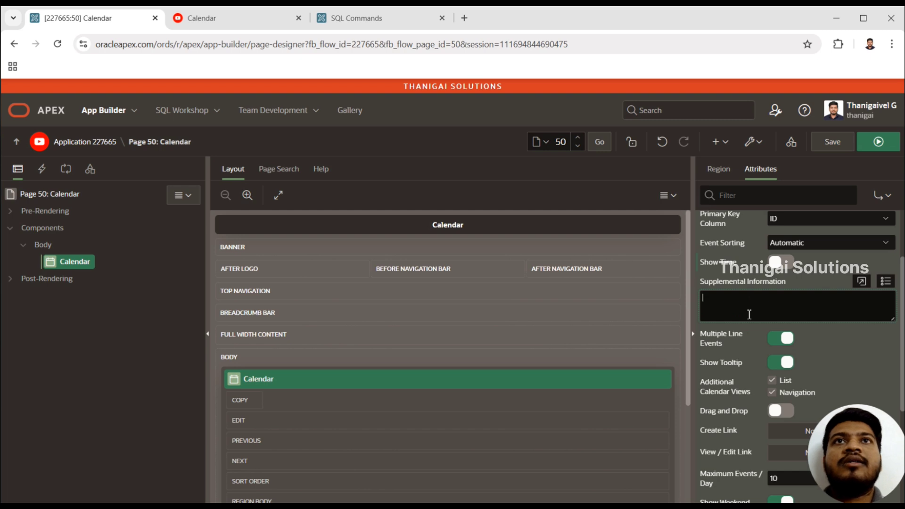
click(733, 306)
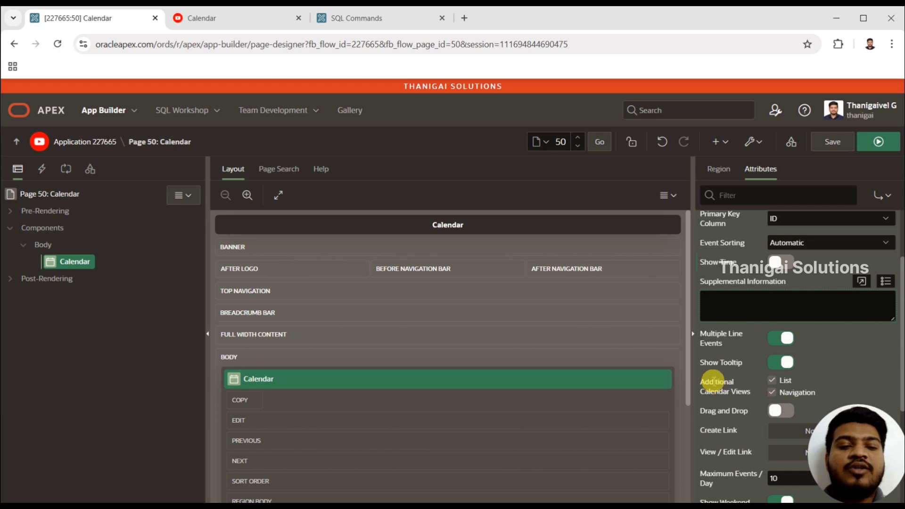
click(878, 142)
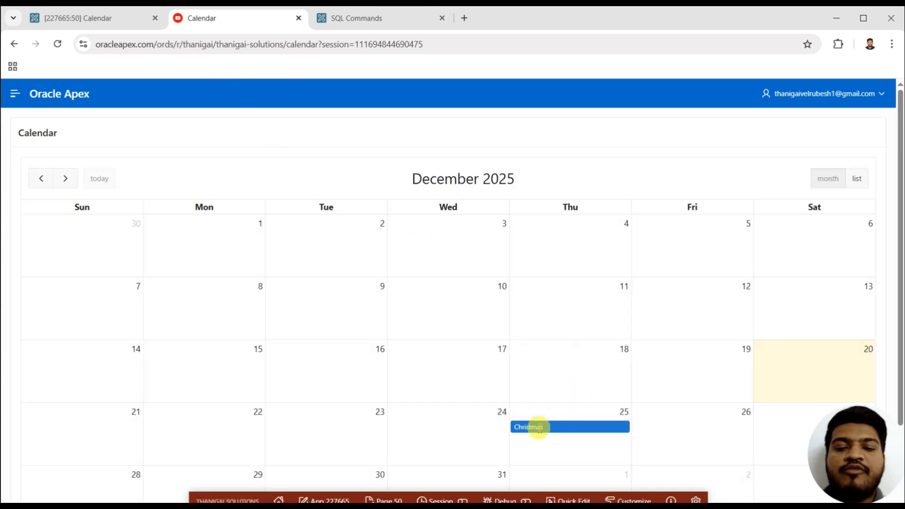
click(539, 428)
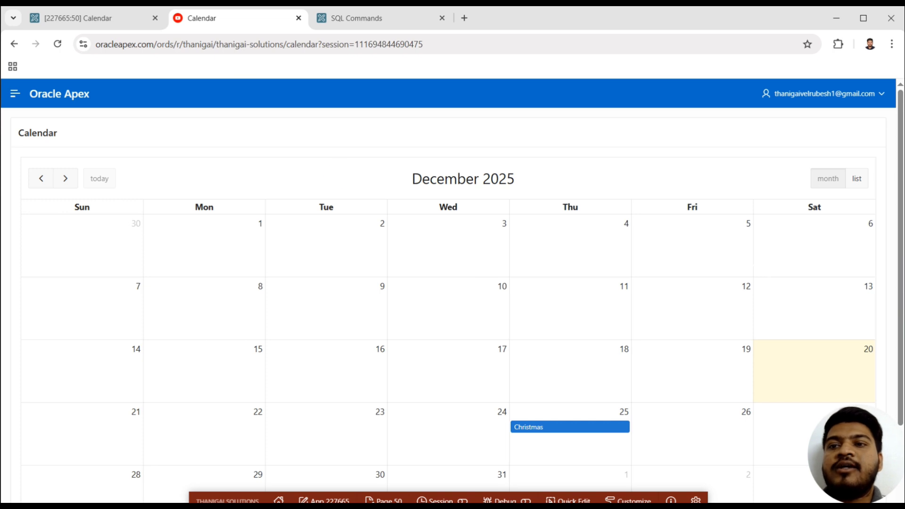
Review the Supplemental Information and Additional Calendar Views attributes in Page Designer, and compare them with the running calendar.
click(125, 18)
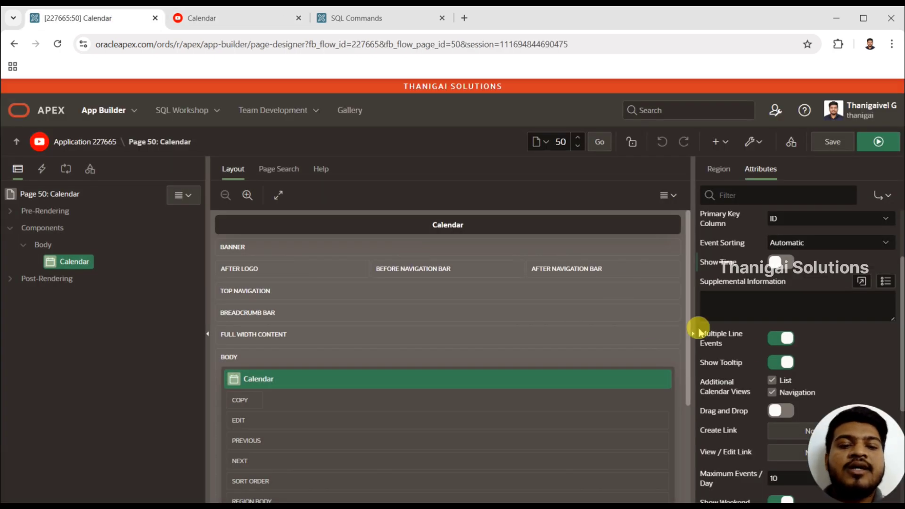
click(745, 303)
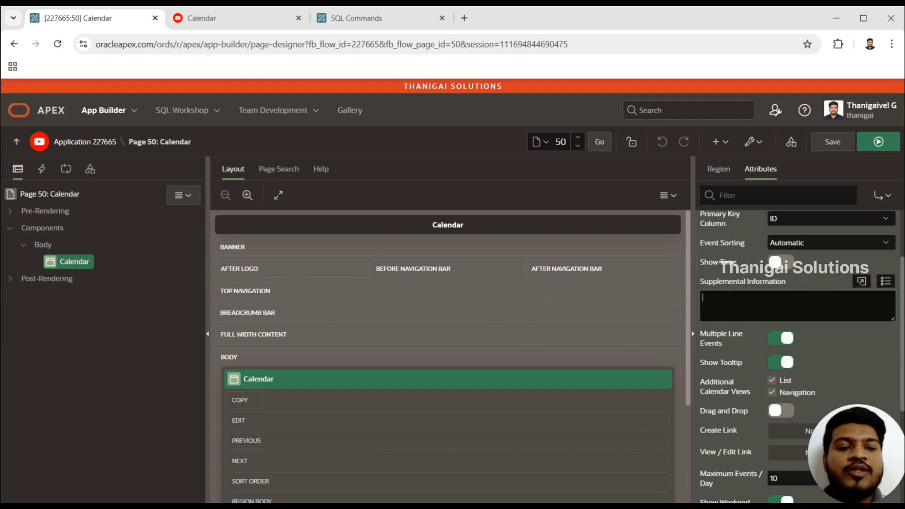
drag(898, 269, 897, 313)
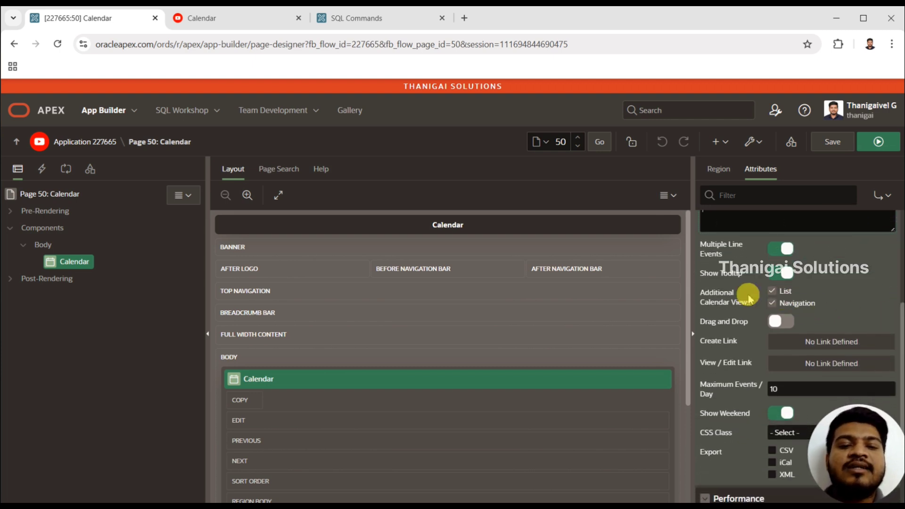
click(197, 18)
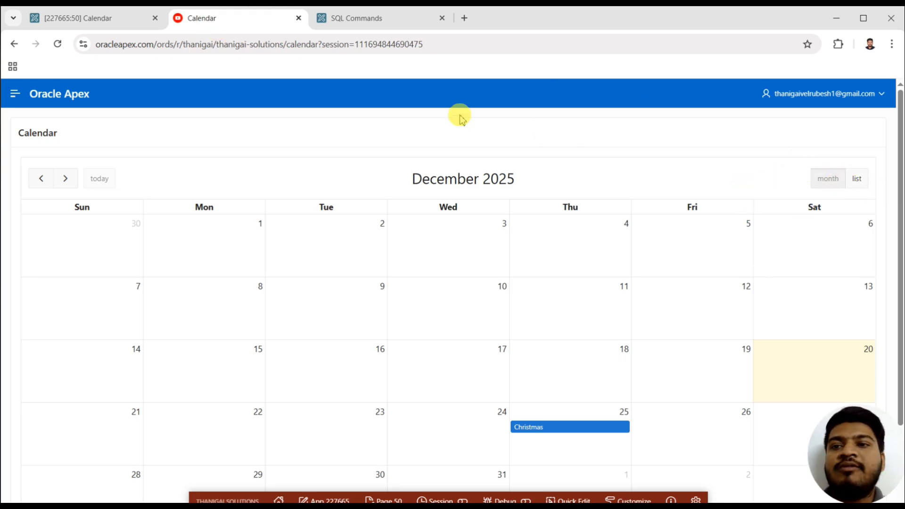
Remove List from the calendar's additional views, save the page and reload the running calendar.
click(120, 17)
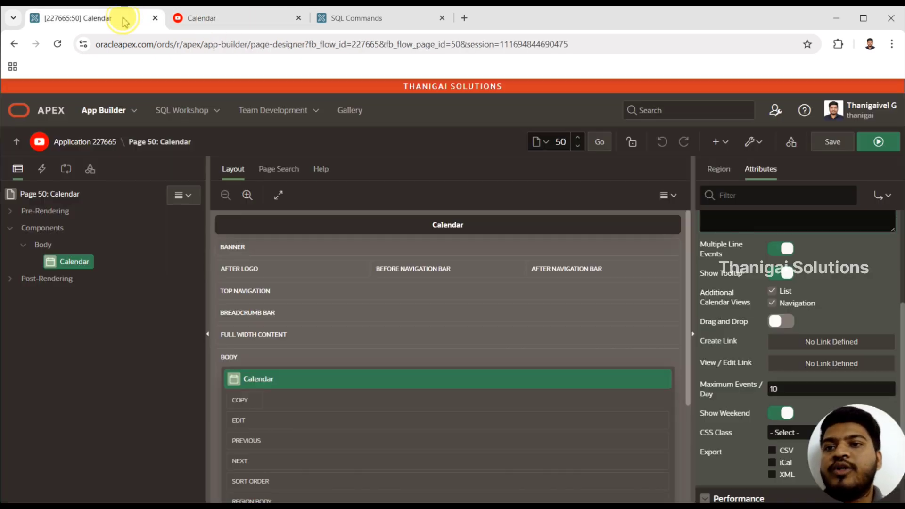
click(786, 295)
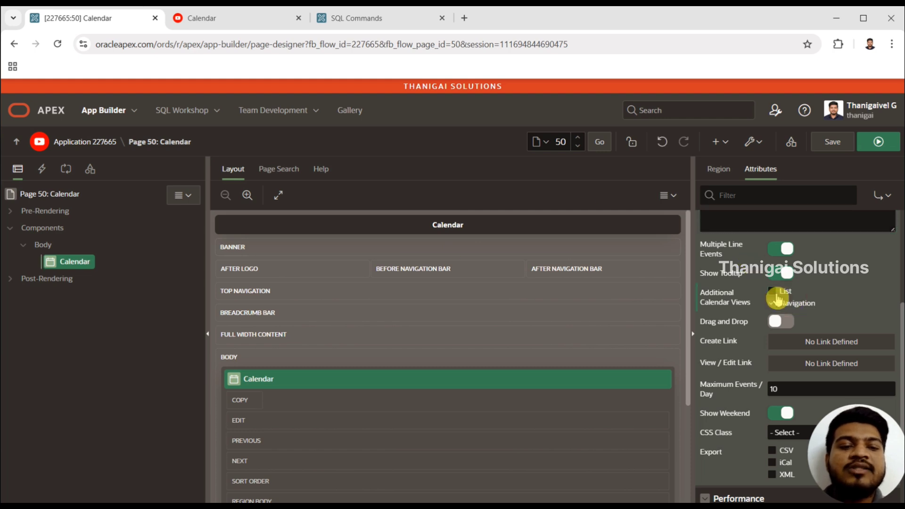
click(835, 144)
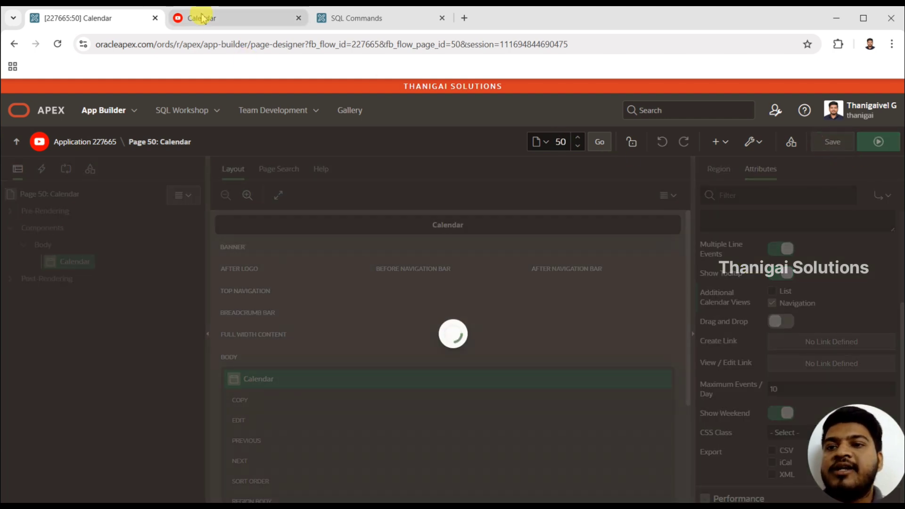
click(201, 18)
click(57, 44)
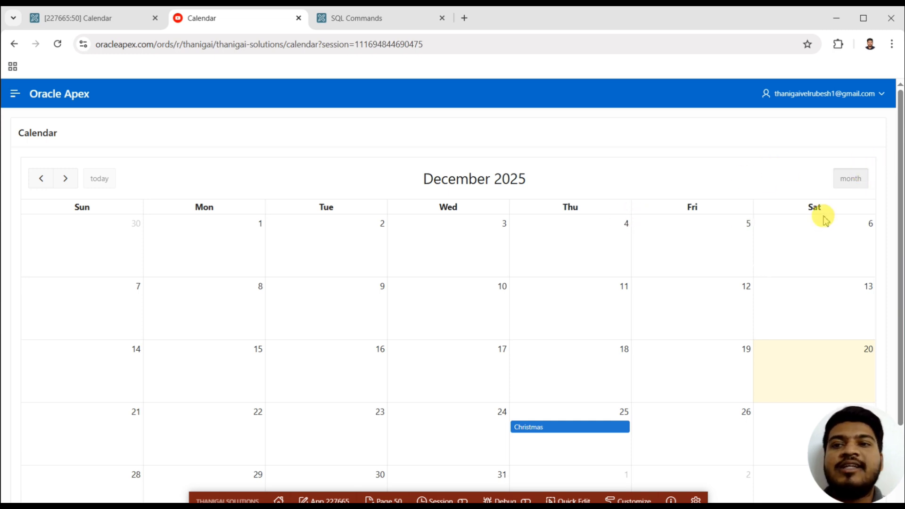
Enable the List view again, disable Navigation, save the page and check the reloaded calendar.
click(124, 21)
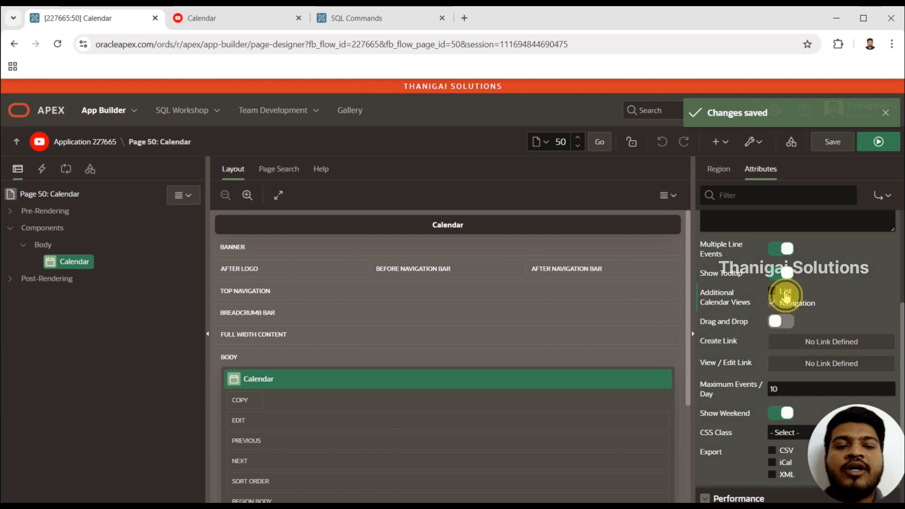
click(775, 294)
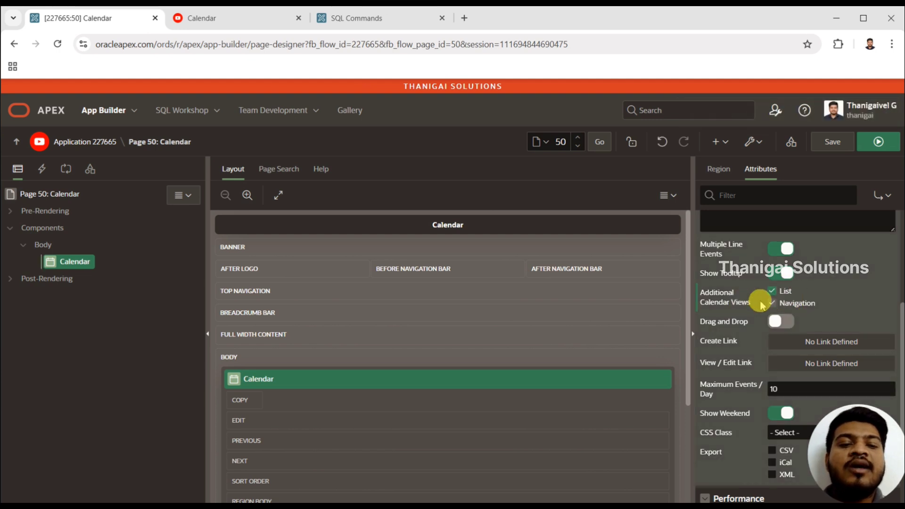
click(833, 142)
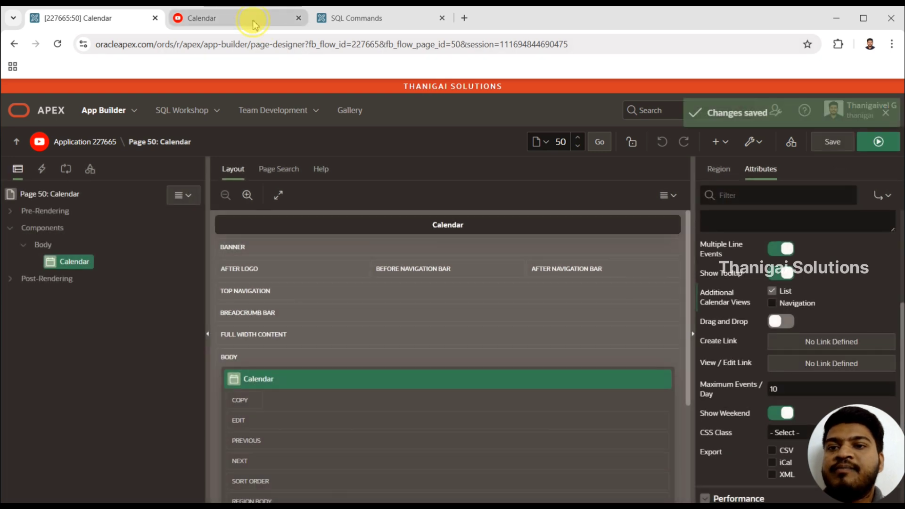
click(236, 18)
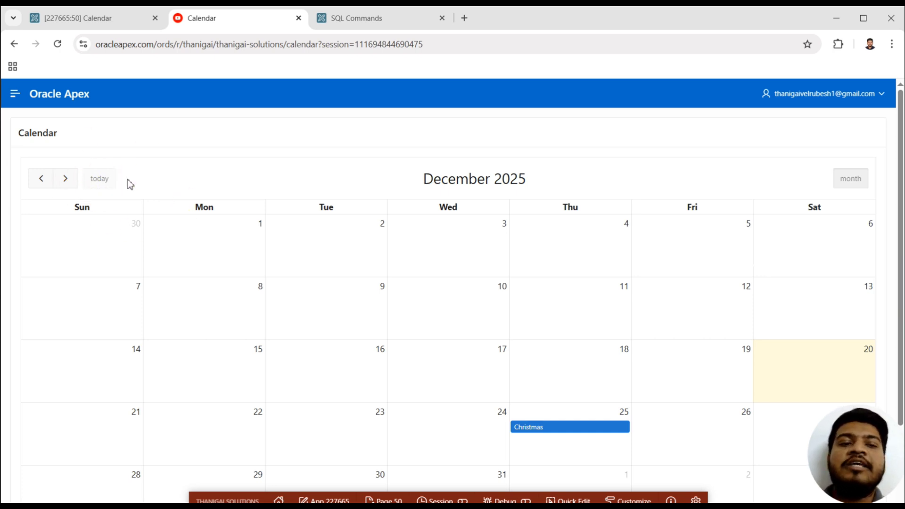
click(141, 175)
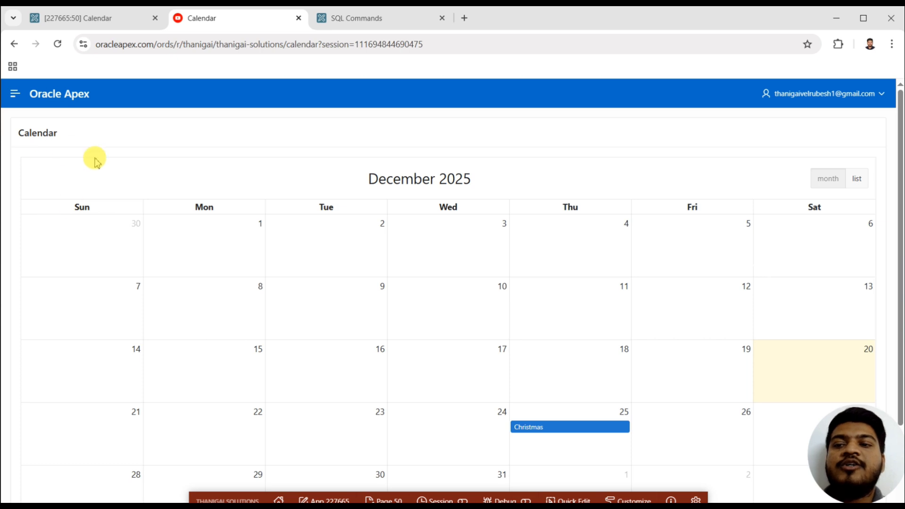
Enable Navigation again in the additional calendar views, review the remaining attributes and return to the running calendar.
click(117, 18)
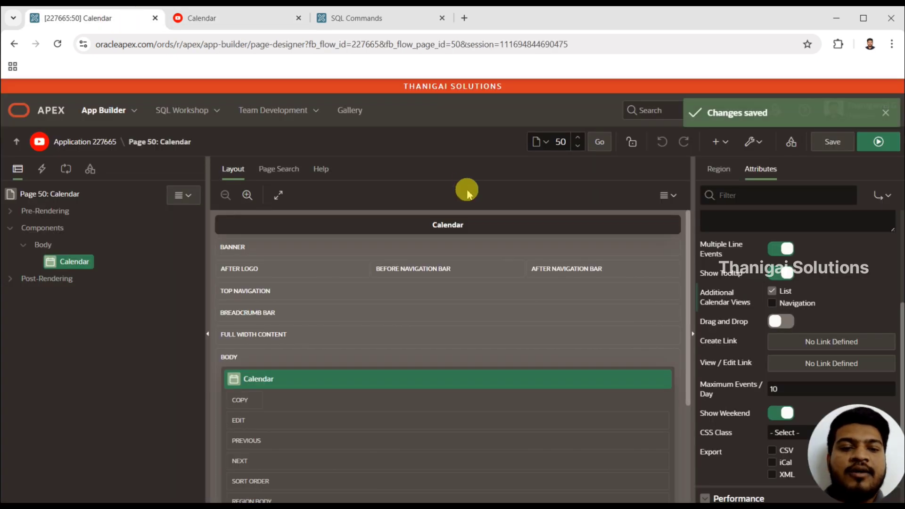
click(772, 304)
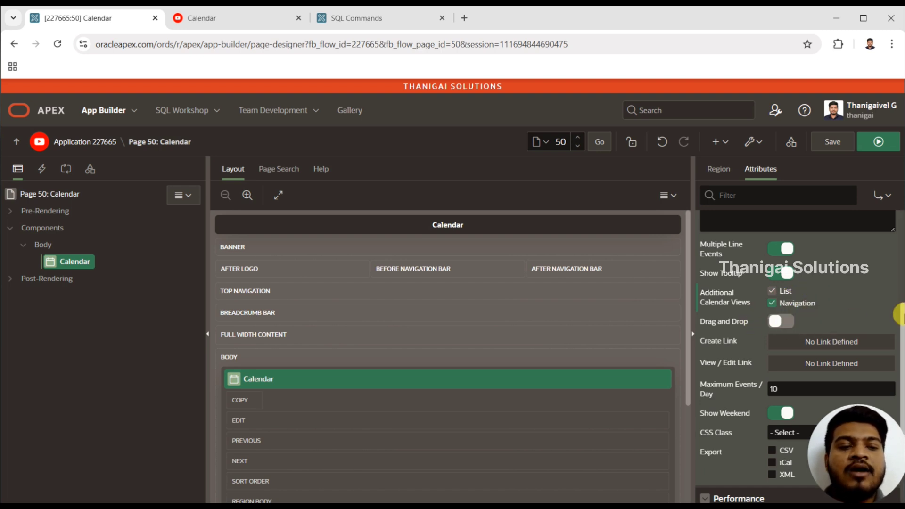
drag(902, 315, 901, 359)
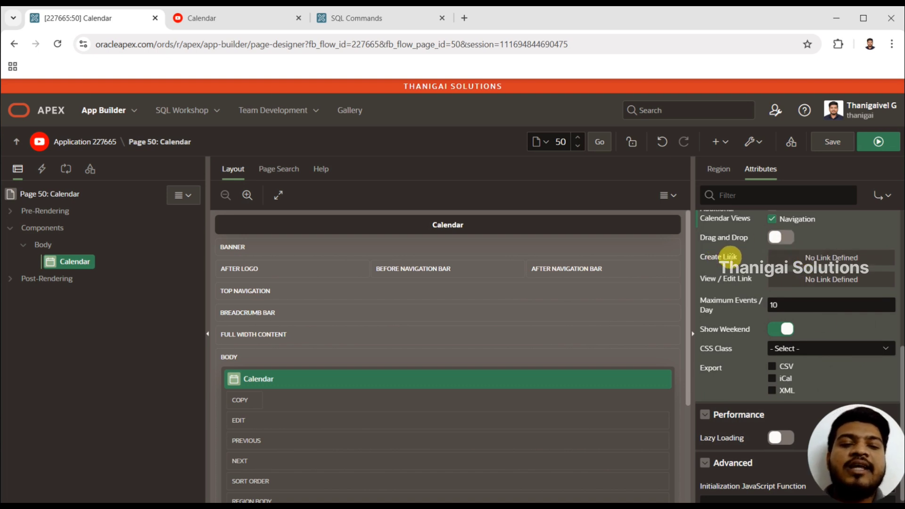
click(221, 26)
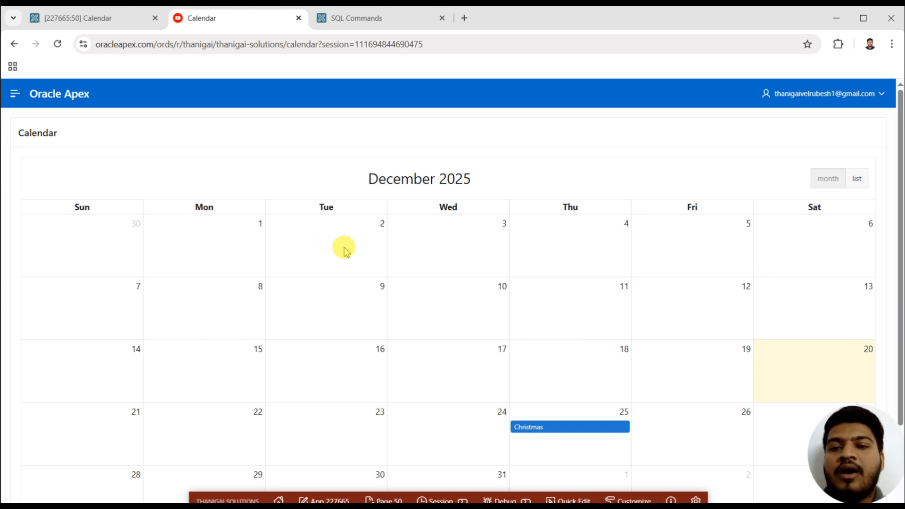
Examine the target, Set Items, Clear / Reset and Advanced options for the calendar's Create Link in Page Designer, and close without defining a link.
click(126, 18)
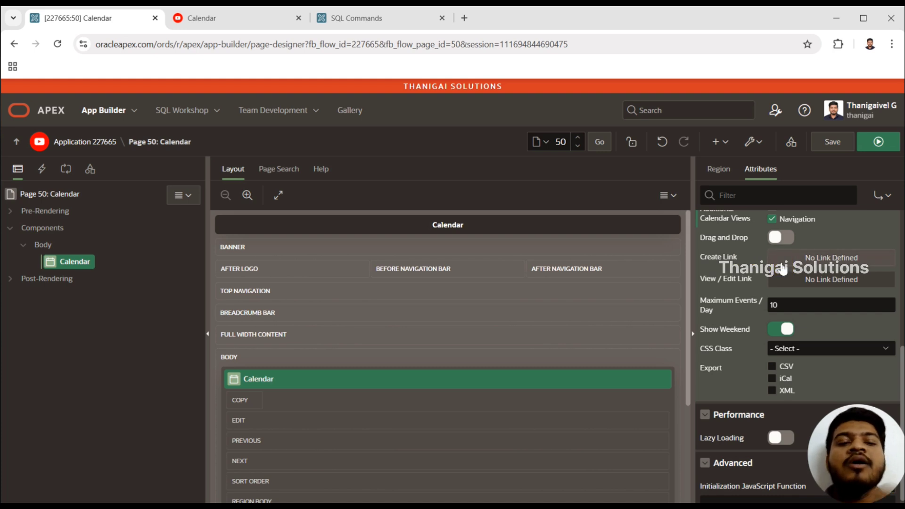
click(806, 258)
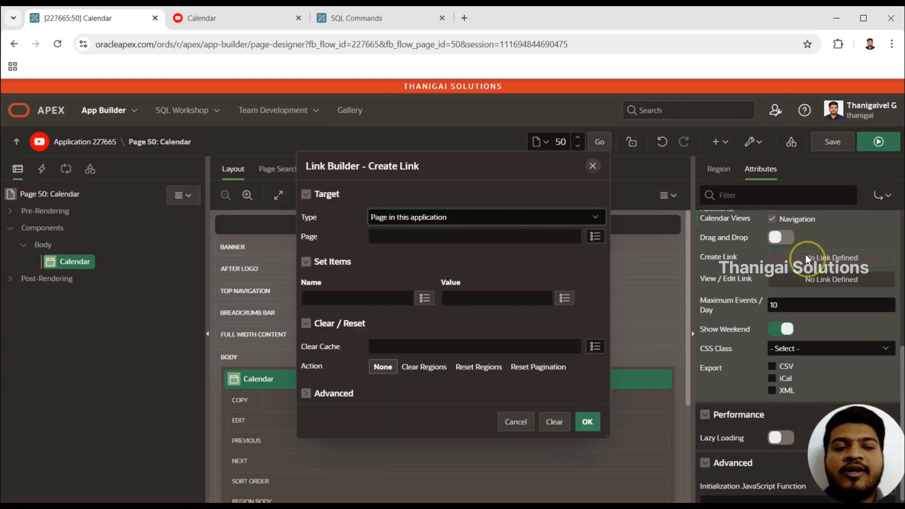
click(462, 237)
click(536, 255)
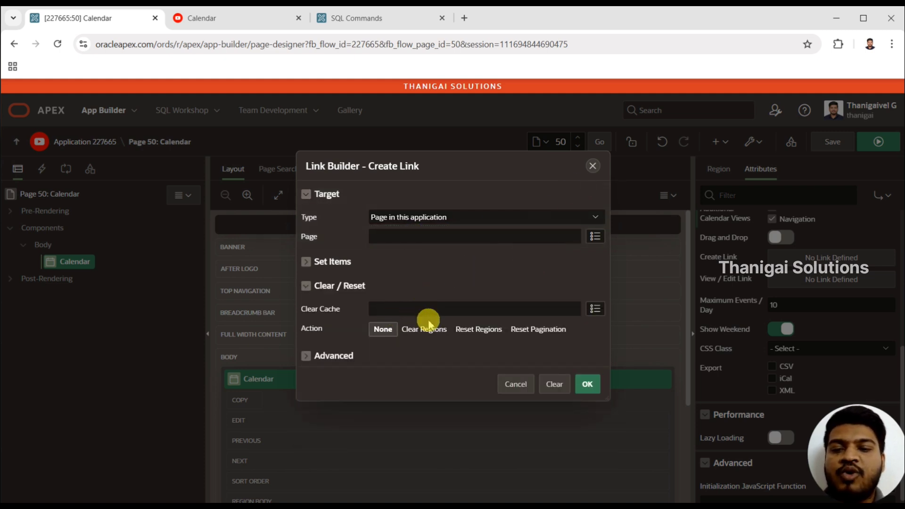
click(306, 356)
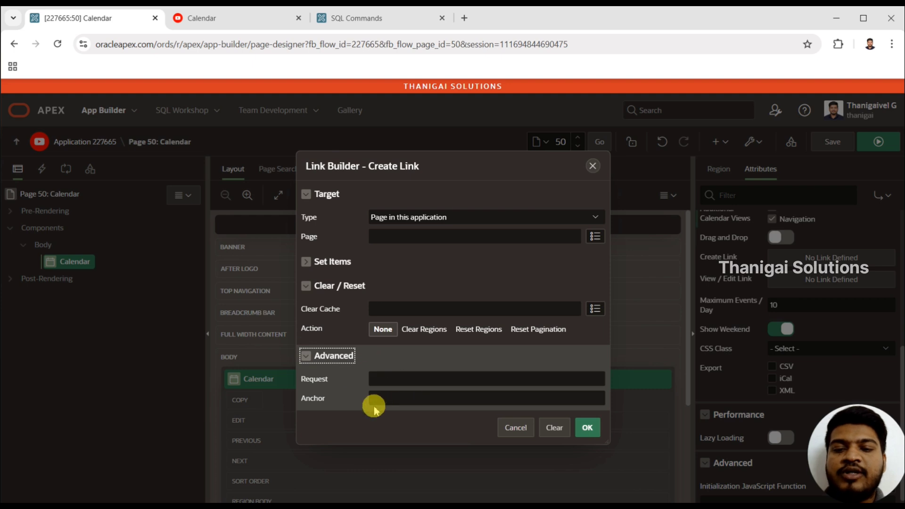
click(314, 263)
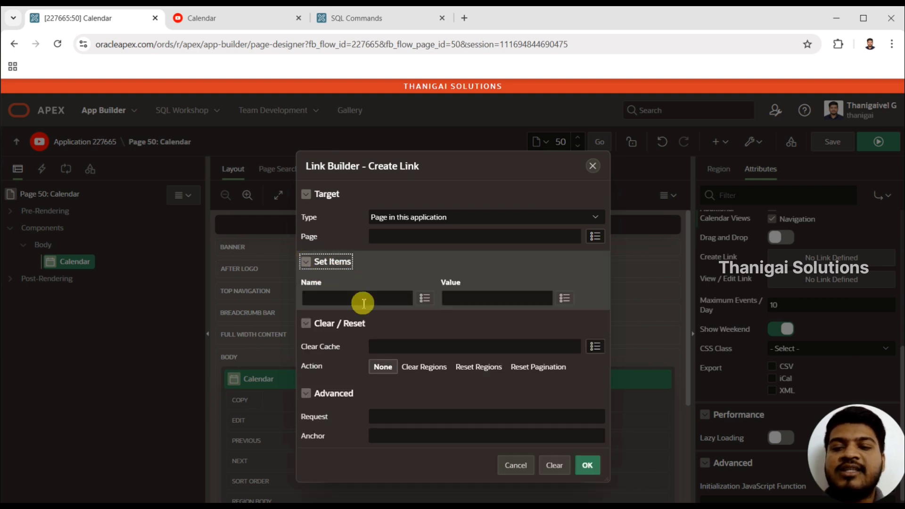
click(360, 298)
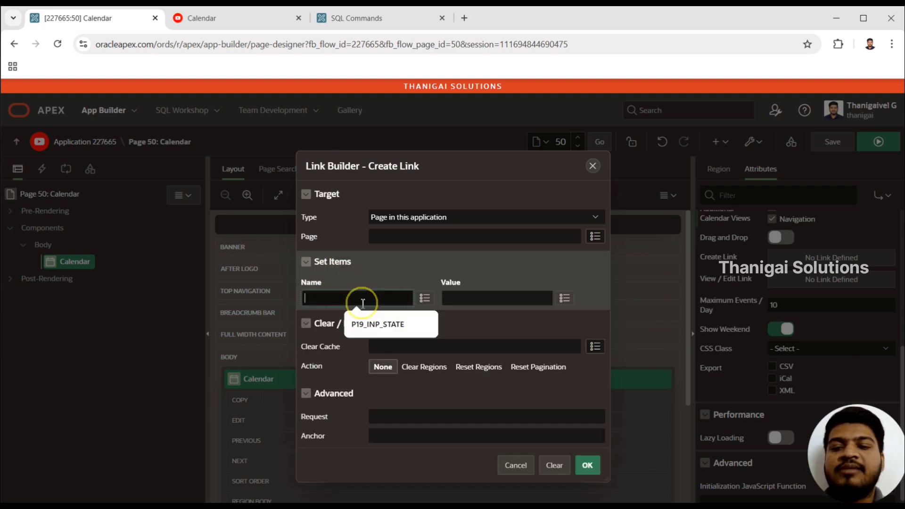
click(595, 168)
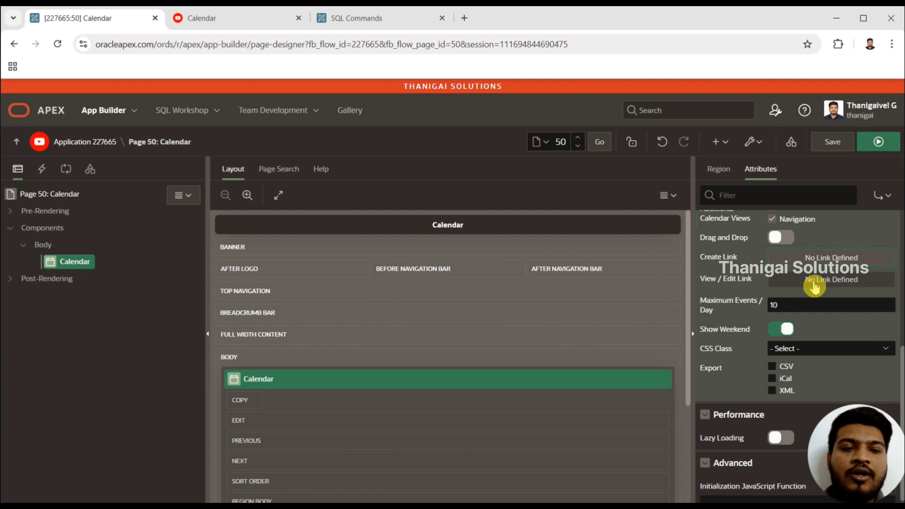
Review the calendar's Maximum Events / Day attribute.
double_click(775, 305)
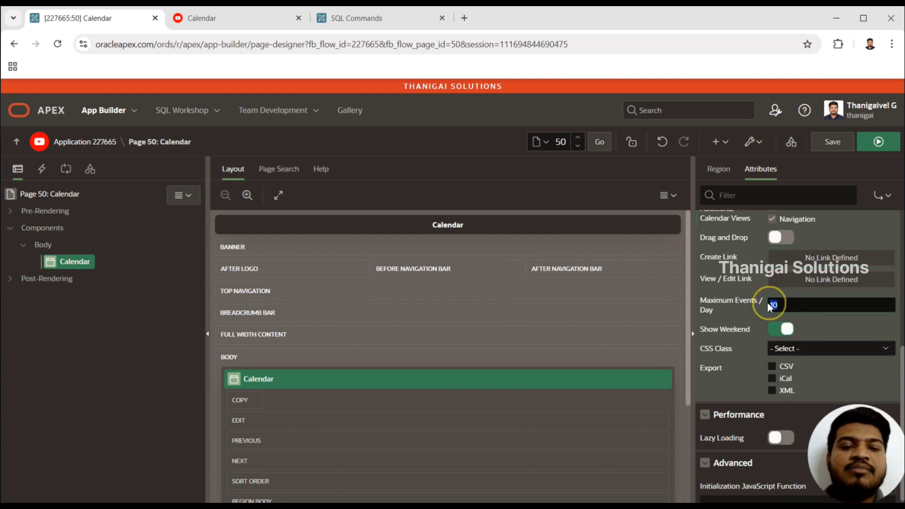
click(791, 308)
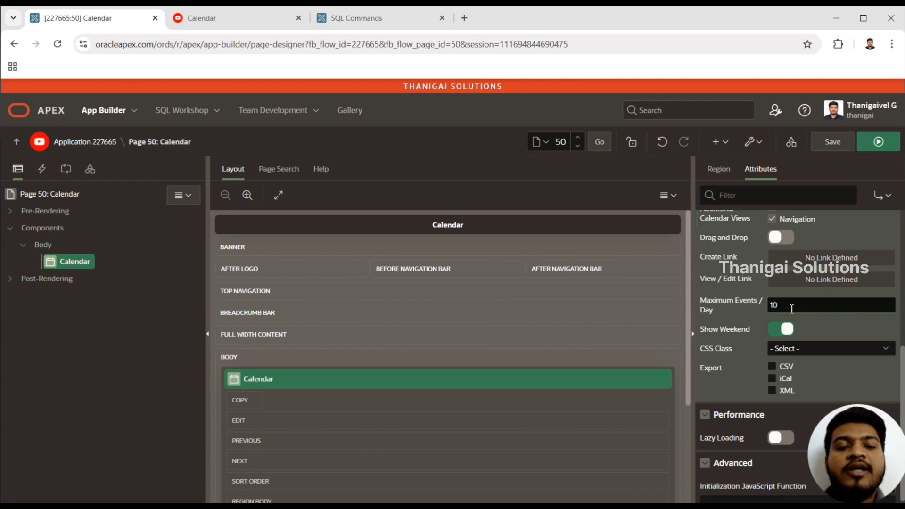
double_click(773, 305)
click(800, 309)
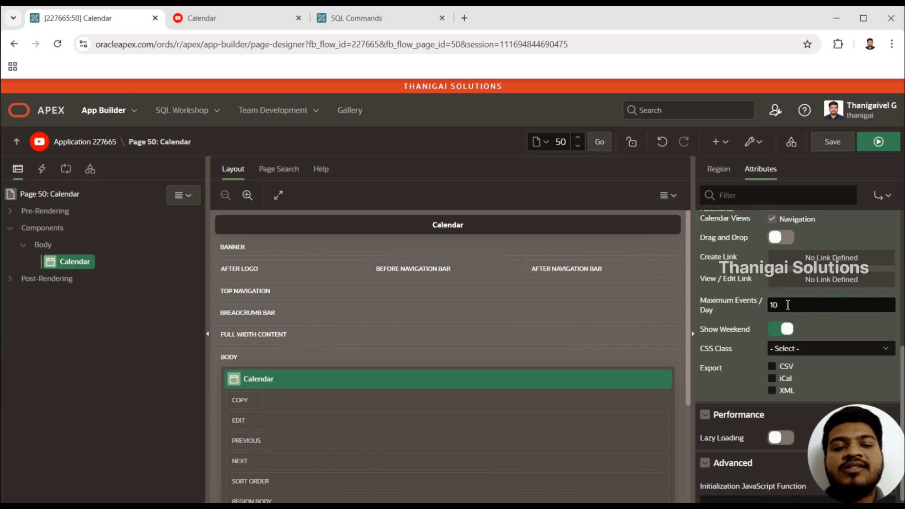
double_click(787, 305)
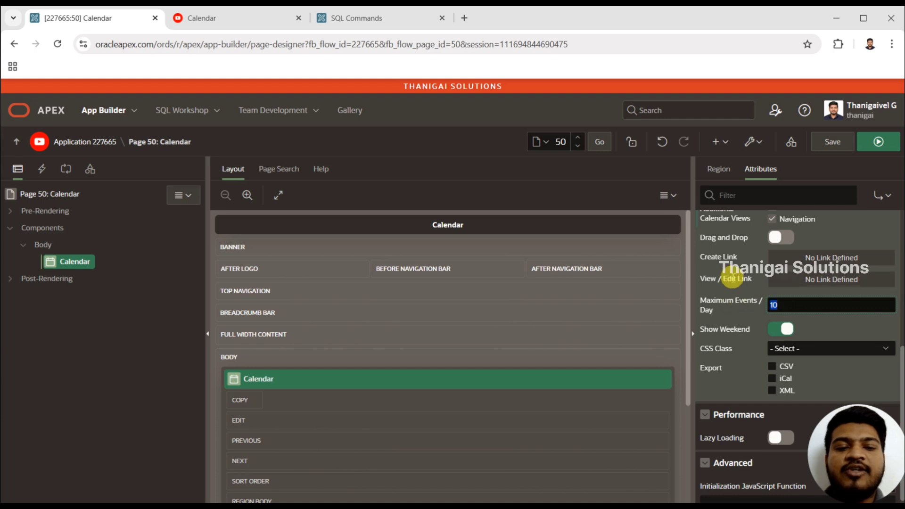
Review the calendar's Show Weekend setting and CSS Class column choices, and save and run the page.
click(781, 330)
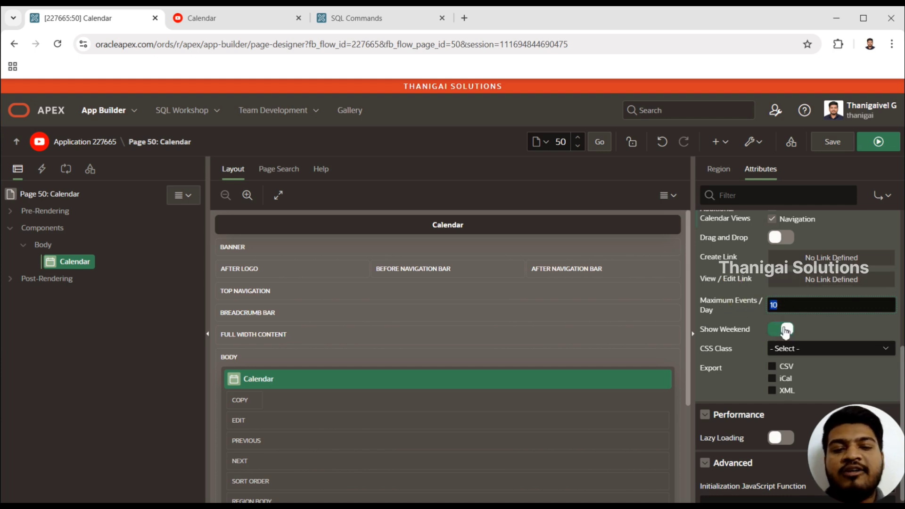
click(794, 348)
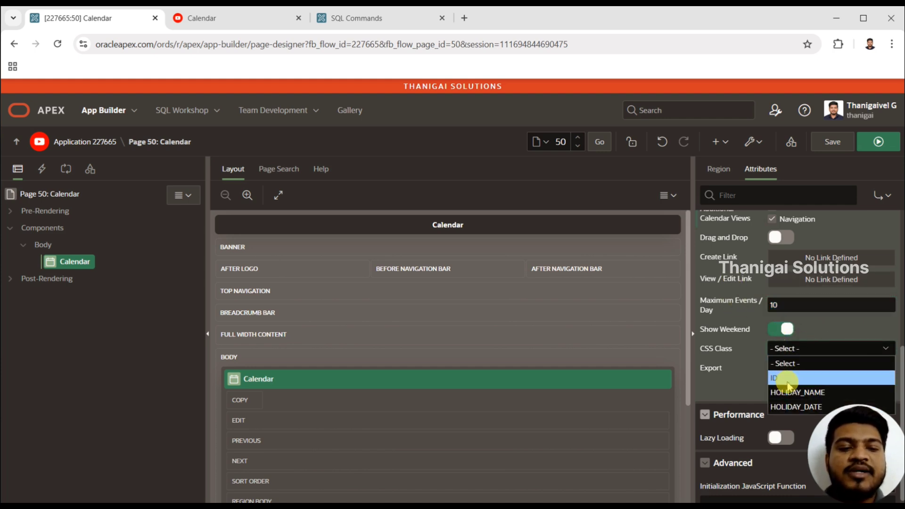
click(787, 350)
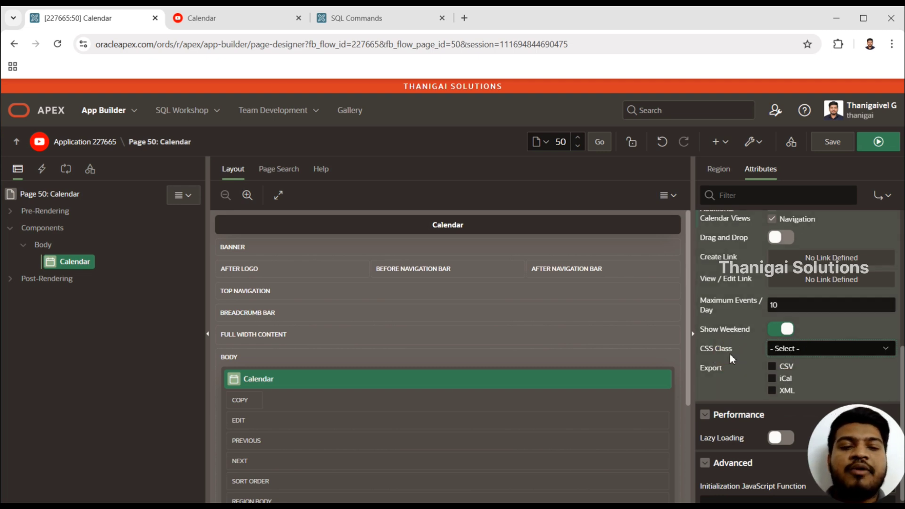
click(795, 349)
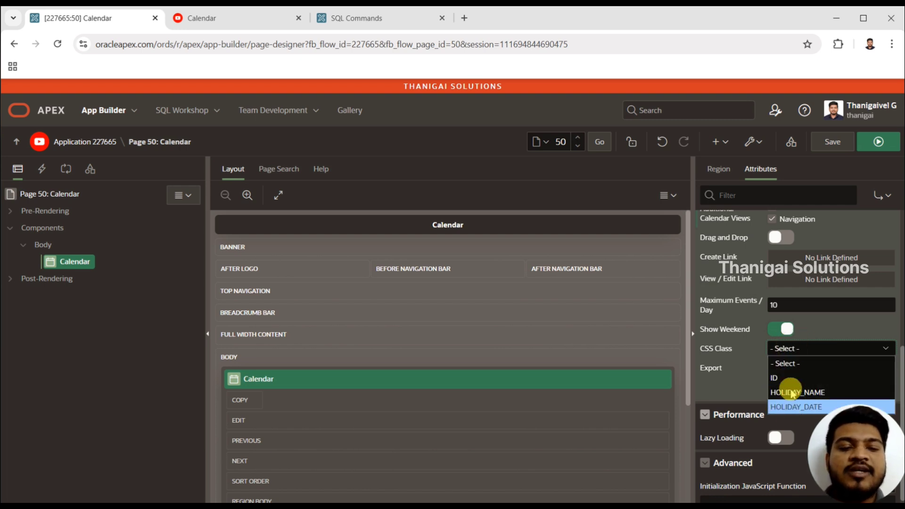
click(796, 358)
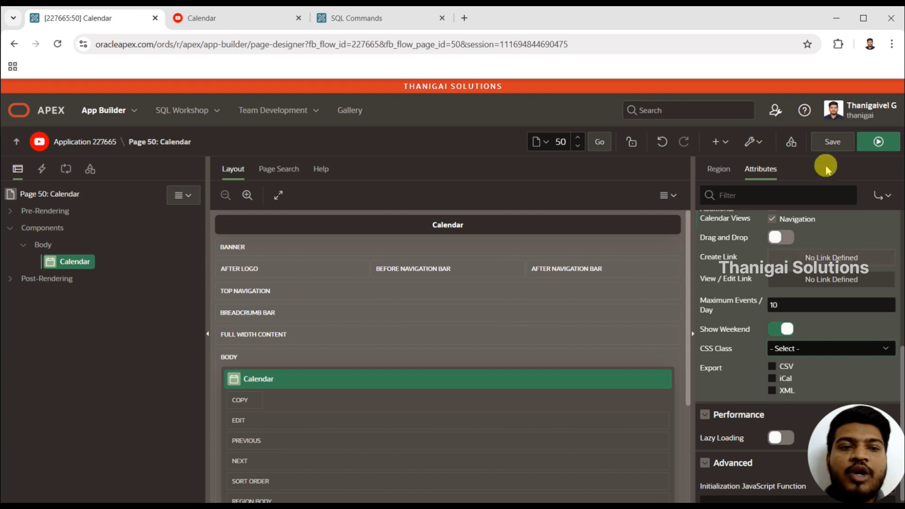
click(873, 141)
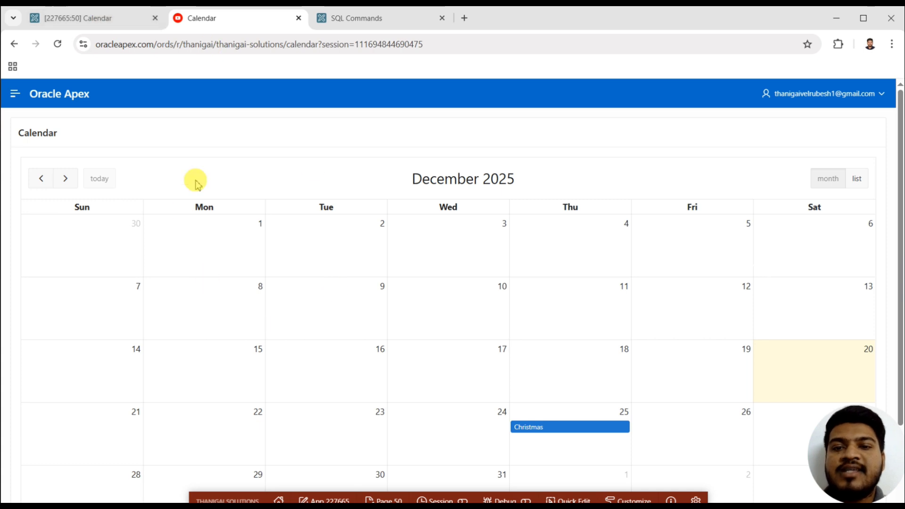
Enable CSV export for the calendar region in Page Designer, and save and run the page.
click(101, 17)
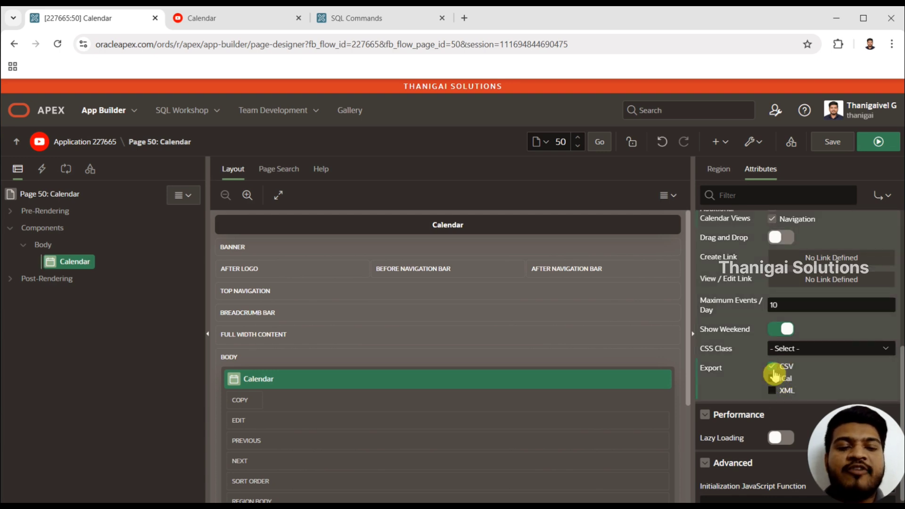
click(779, 368)
click(870, 140)
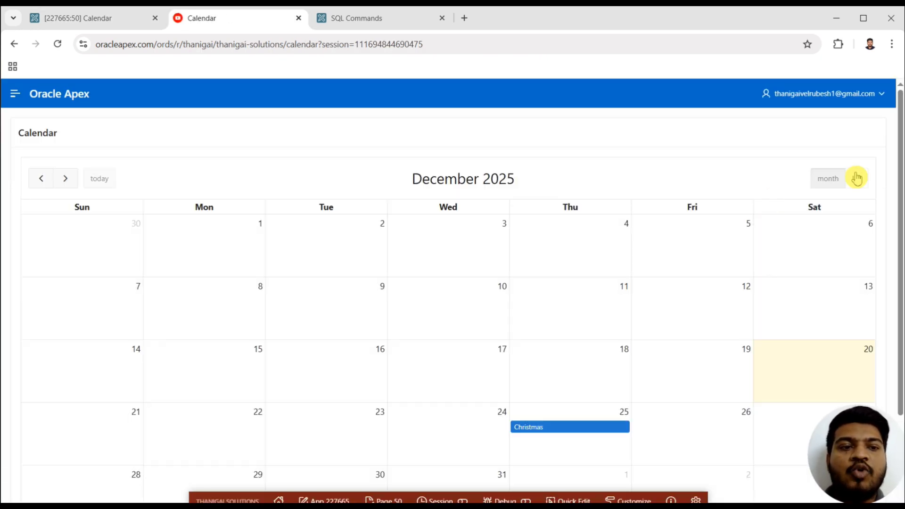
Download the December 2025 calendar as a CSV file from the running page.
scroll(900, 118, down, 2)
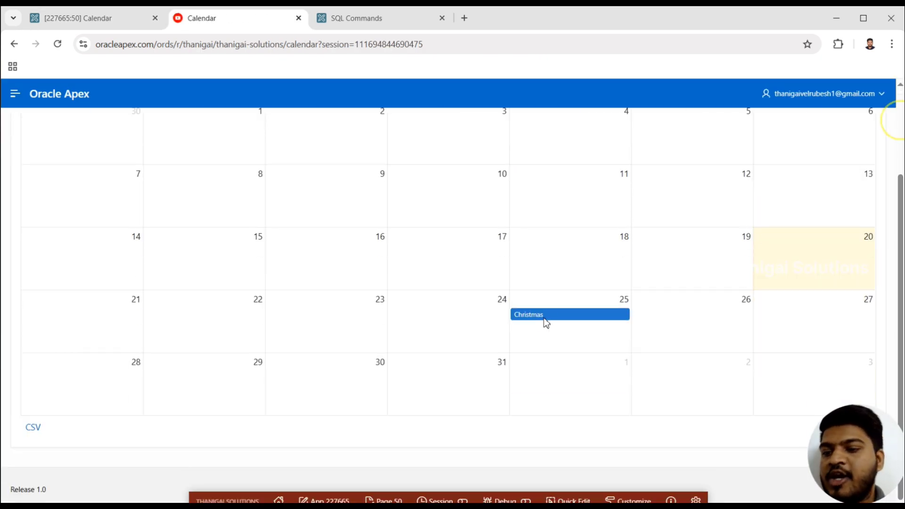
click(34, 429)
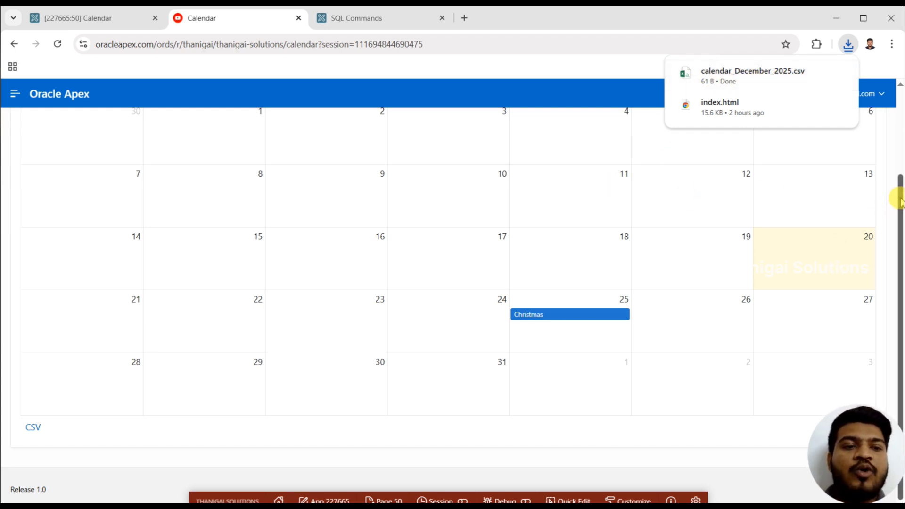
drag(897, 196, 897, 120)
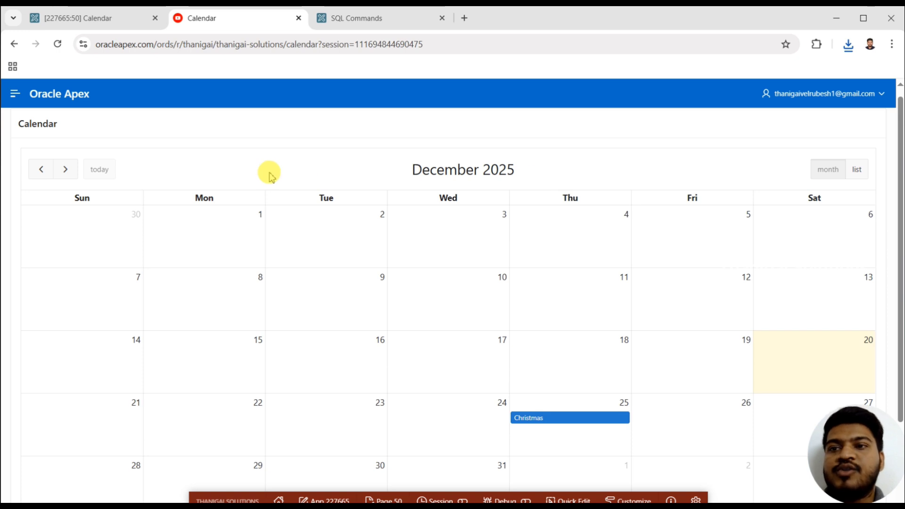
Look over the calendar's Settings attributes once more in Page Designer, from Export up to Display Column, and return to the running calendar.
click(90, 19)
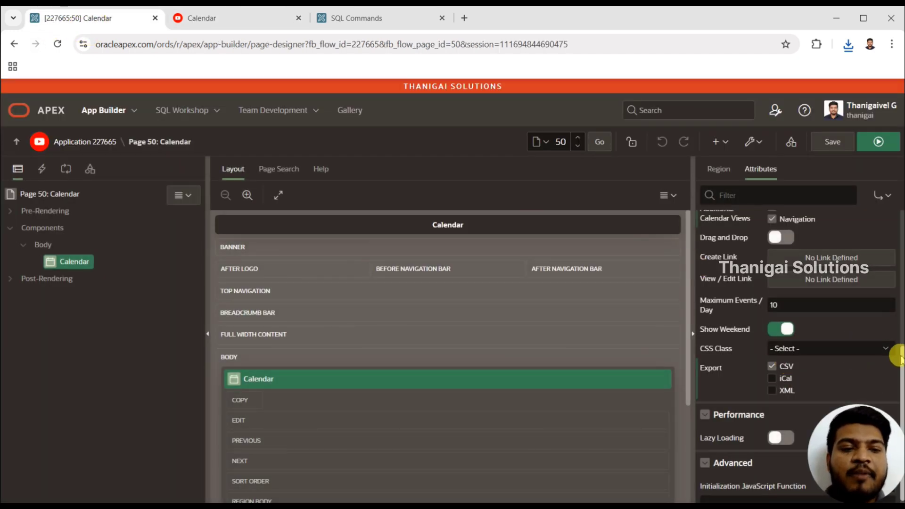
drag(902, 367, 902, 335)
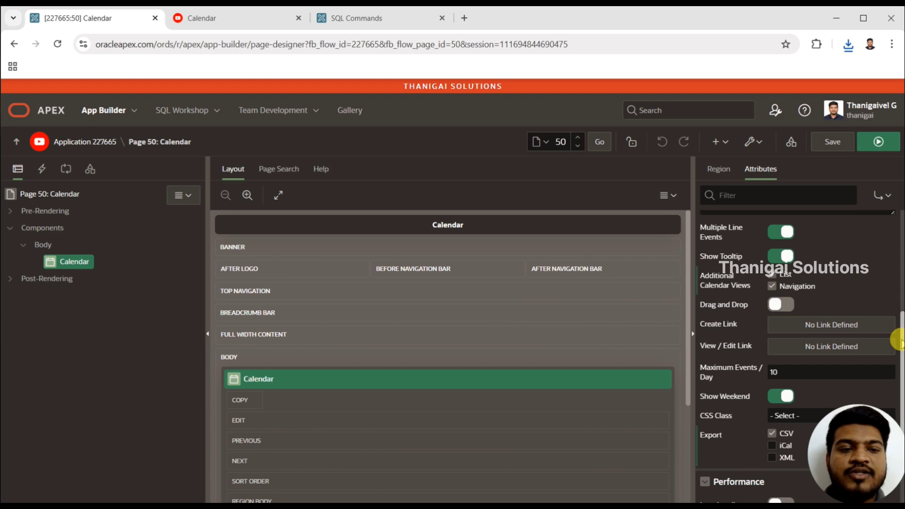
drag(898, 344, 895, 212)
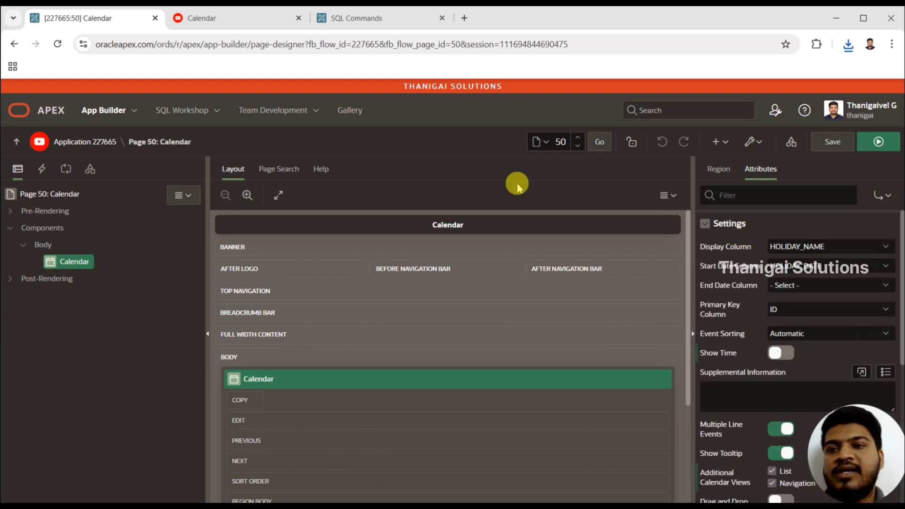
click(245, 18)
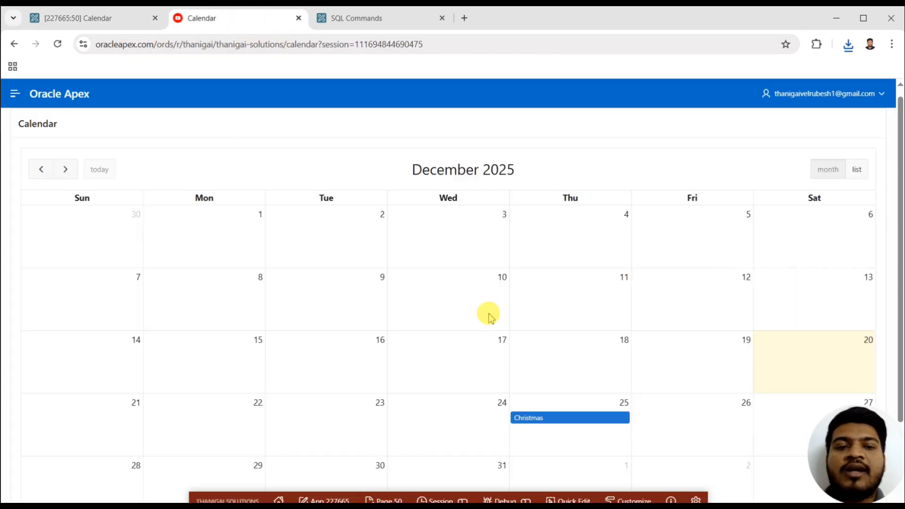